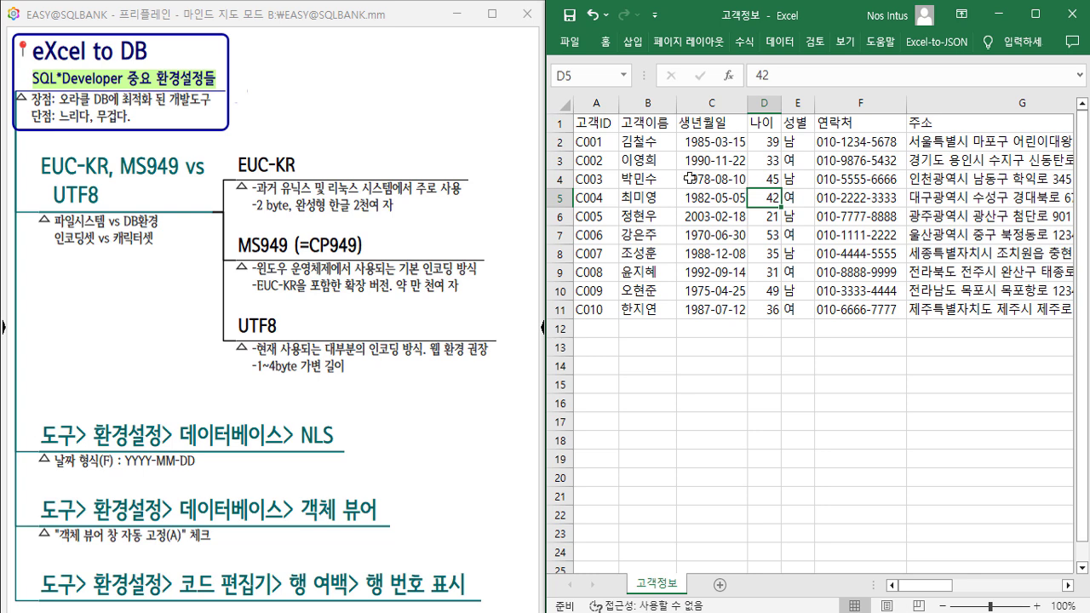
Examine the 고객ID and 고객이름 columns, the full data range and individual customer rows of the 고객정보 sheet.
{"action": "left_click", "coordinate": [598, 104]}
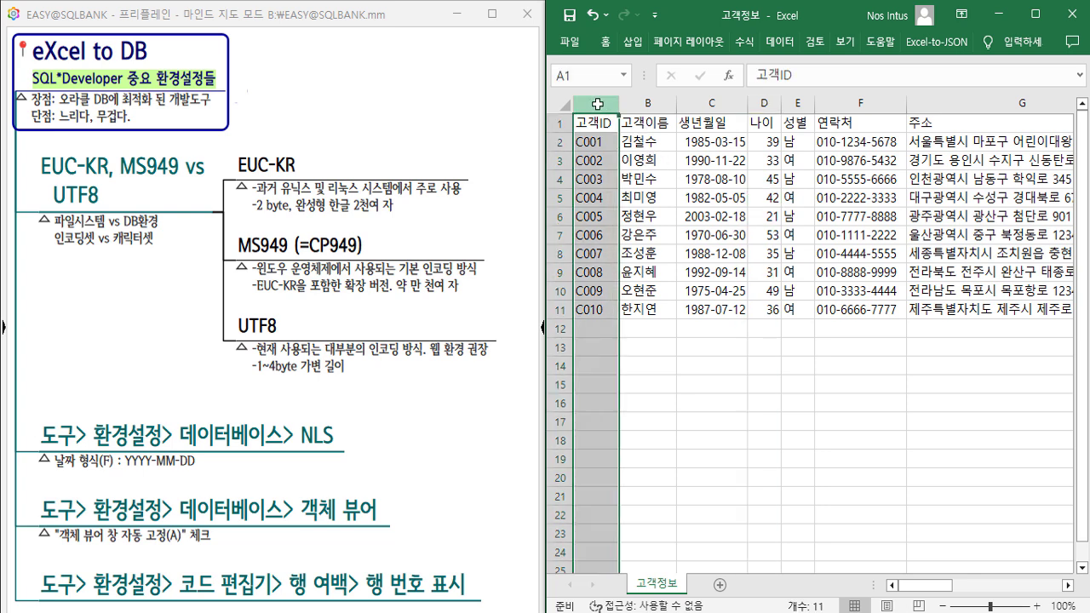
{"action": "left_click", "coordinate": [665, 101]}
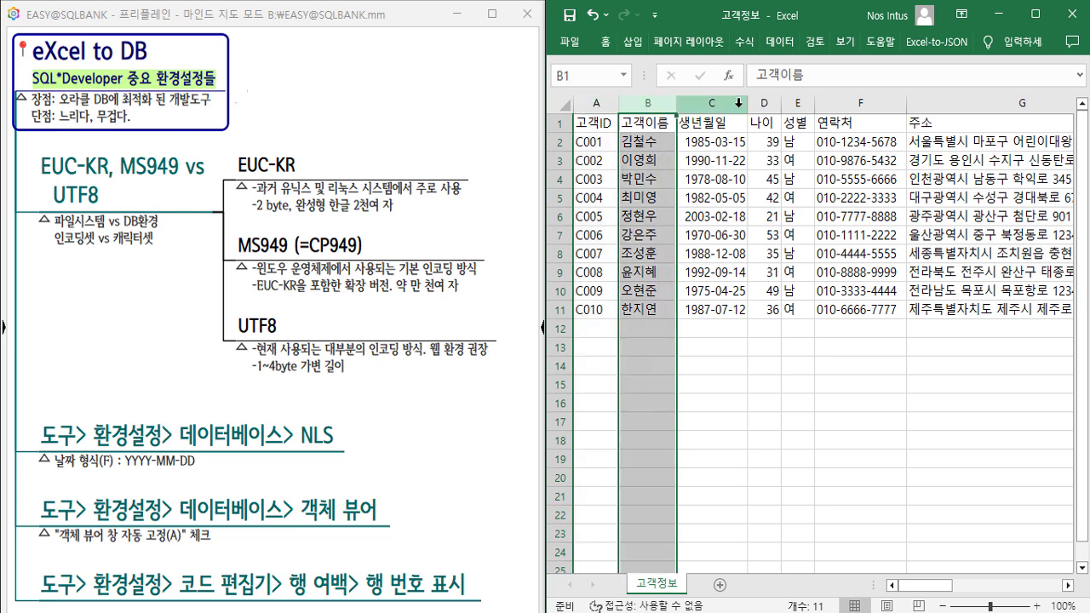
{"action": "left_click_drag", "start_coordinate": [601, 124], "coordinate": [956, 307]}
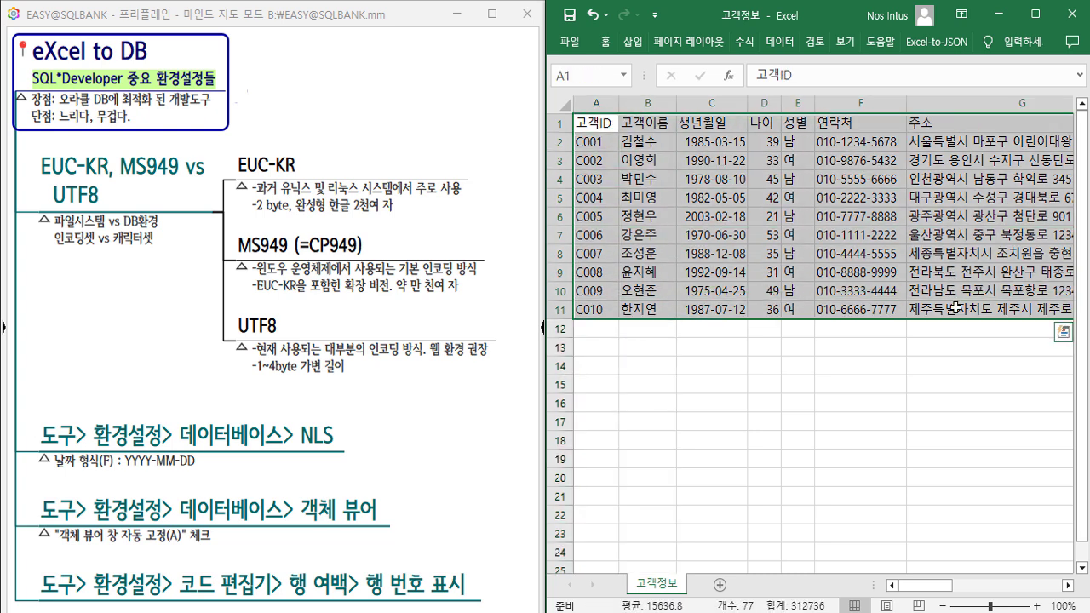
{"action": "left_click", "coordinate": [754, 237]}
{"action": "left_click", "coordinate": [563, 143]}
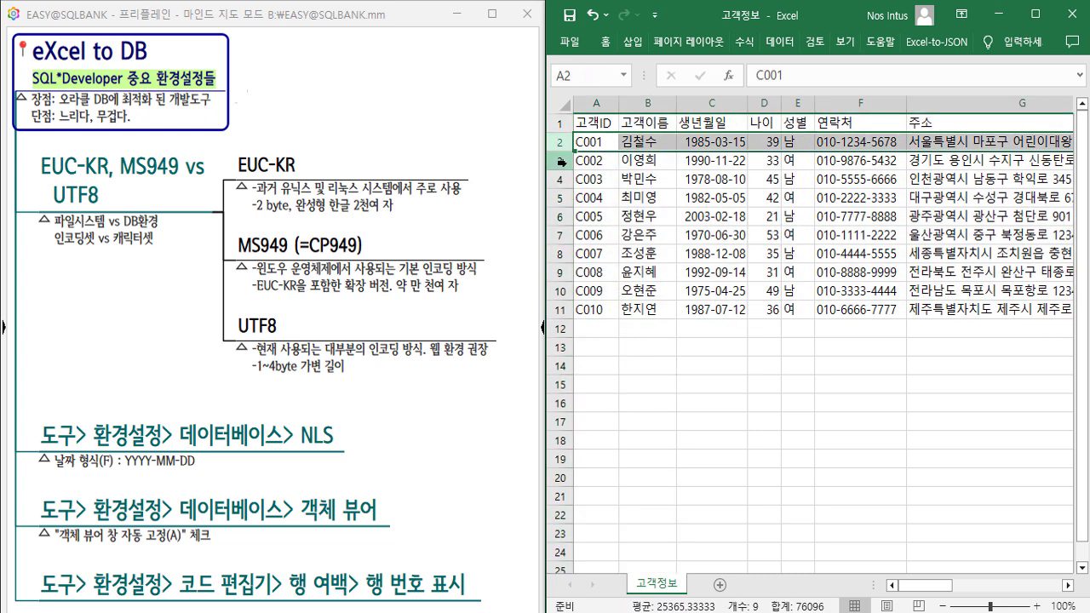
{"action": "left_click", "coordinate": [564, 164]}
{"action": "left_click", "coordinate": [563, 180]}
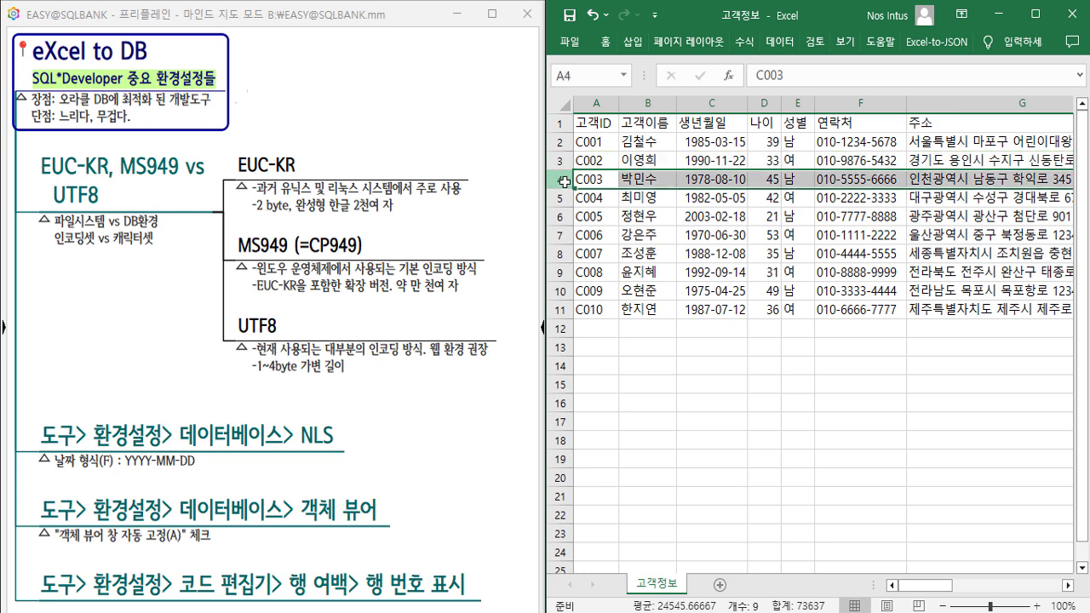
{"action": "left_click", "coordinate": [202, 65]}
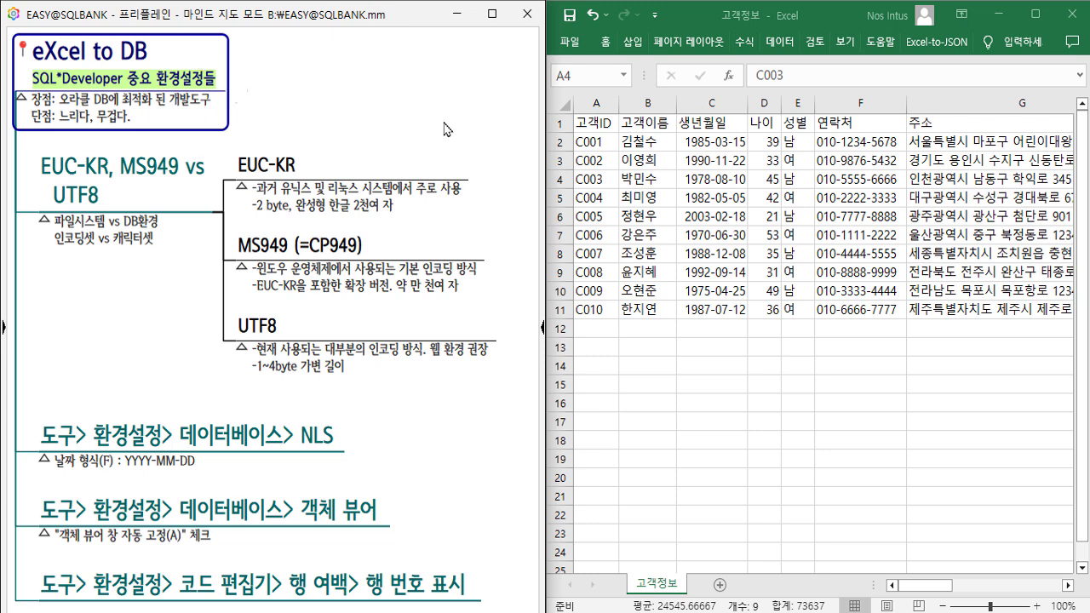
Switch back to the 고객정보 workbook, maximize its window and return to cell A1.
{"action": "key", "text": "alt+Tab"}
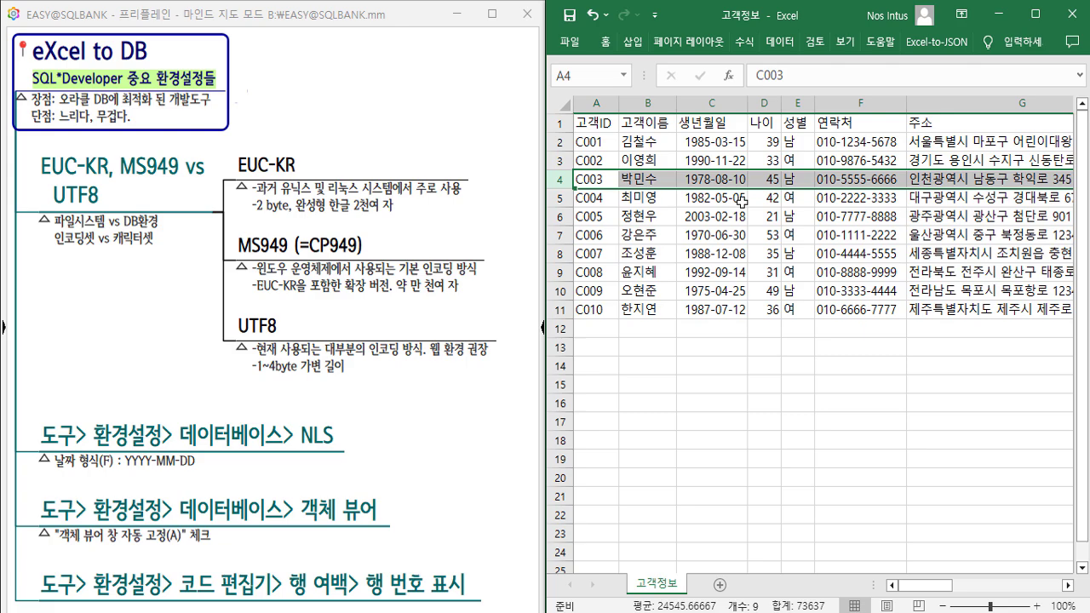
{"action": "key", "text": "super+Up"}
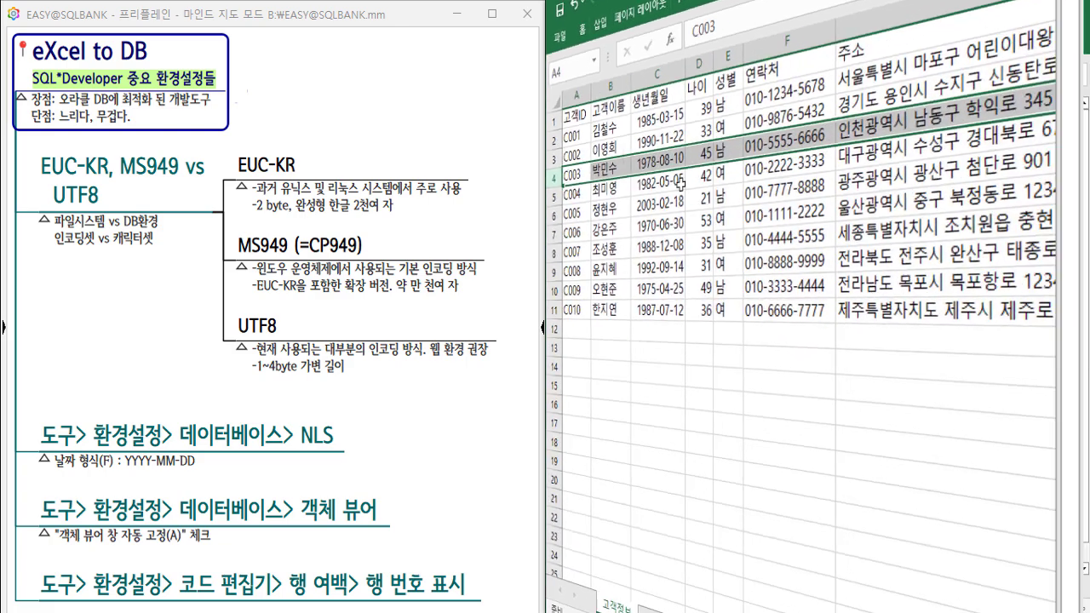
{"action": "key", "text": "ctrl+Home"}
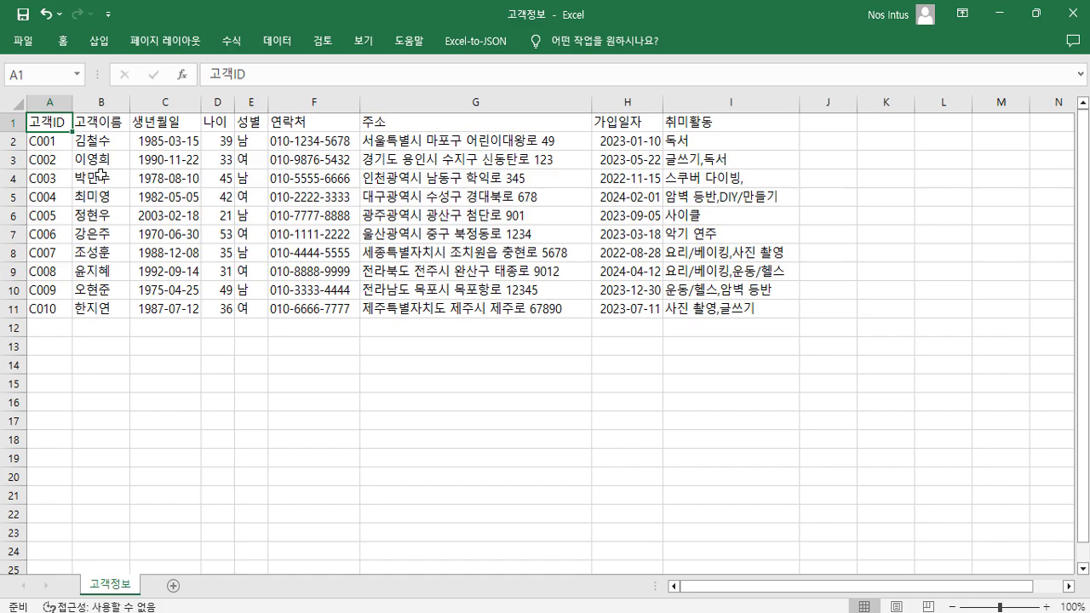
Export the workbook as CSV (쉼표로 분리) to the Downloads folder under the name 고객정보, accepting the format.
{"action": "left_click", "coordinate": [23, 42]}
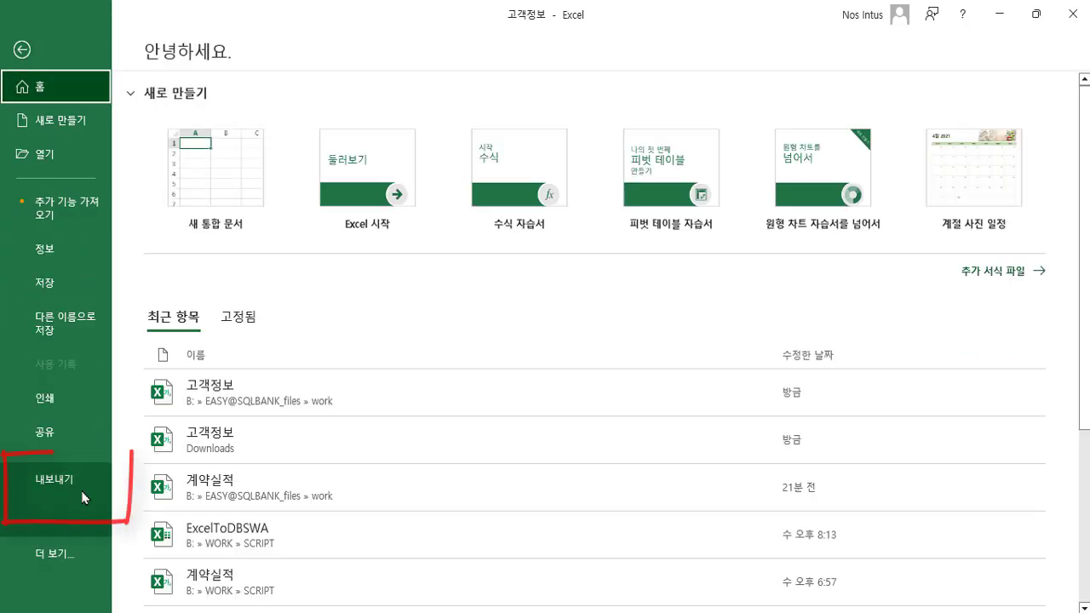
{"action": "left_click", "coordinate": [82, 493]}
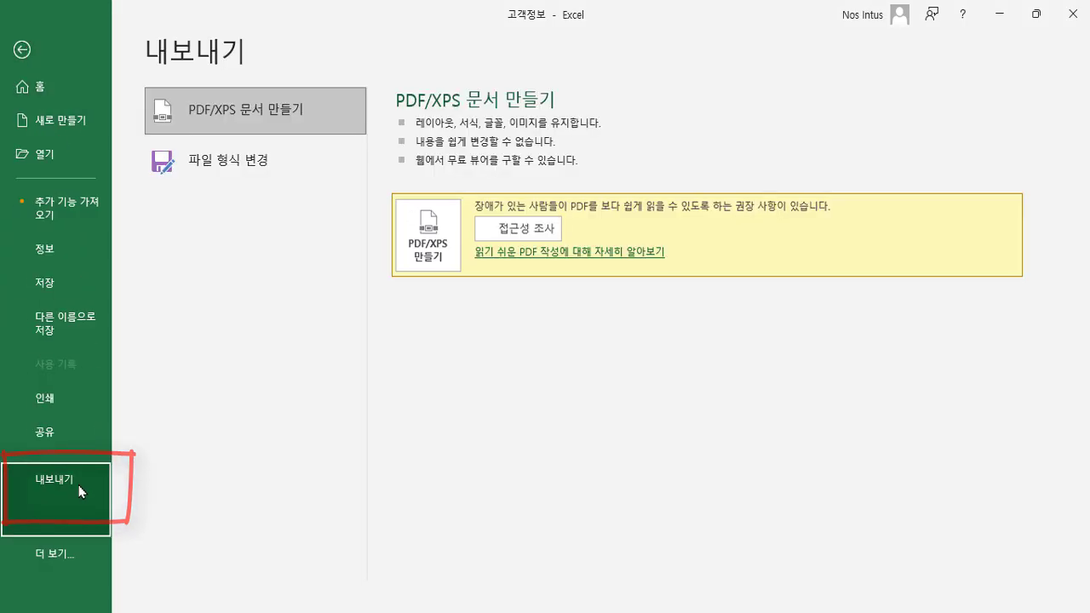
{"action": "left_click", "coordinate": [238, 166]}
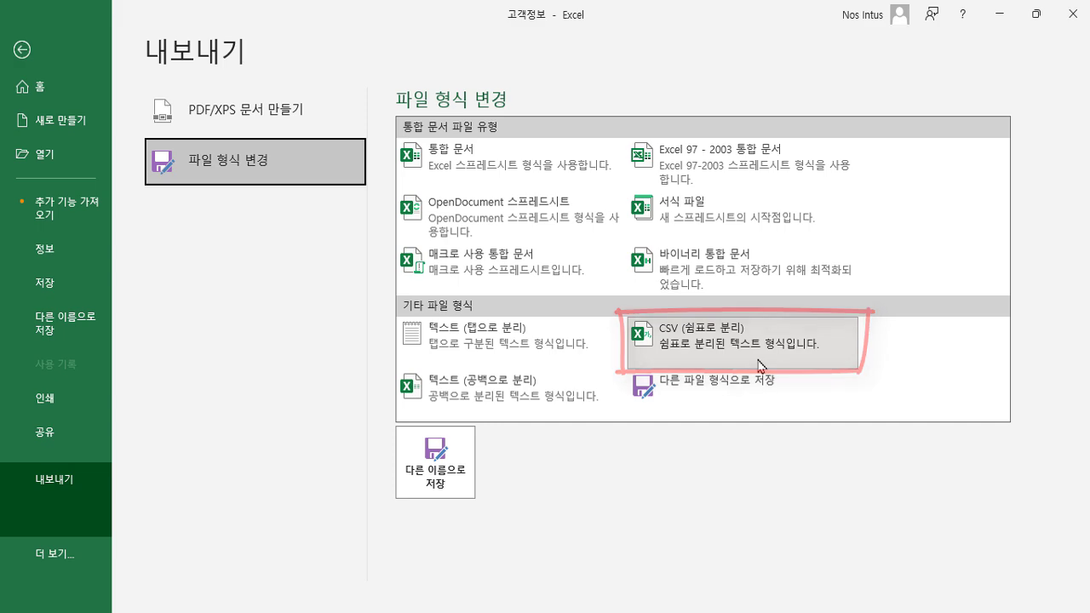
{"action": "left_click", "coordinate": [758, 362]}
{"action": "left_click", "coordinate": [452, 498]}
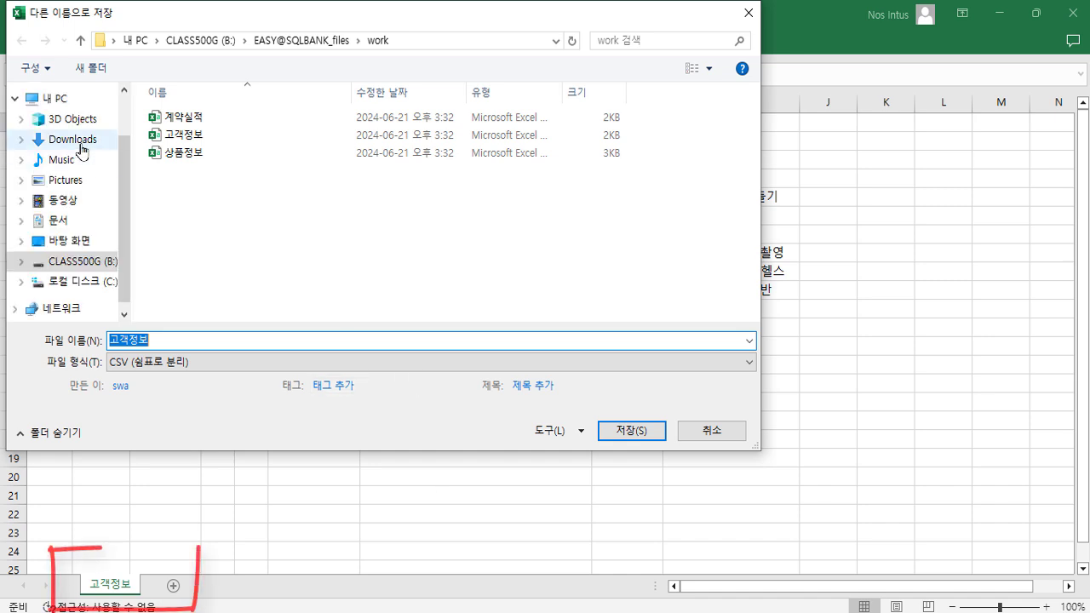
{"action": "left_click", "coordinate": [76, 140]}
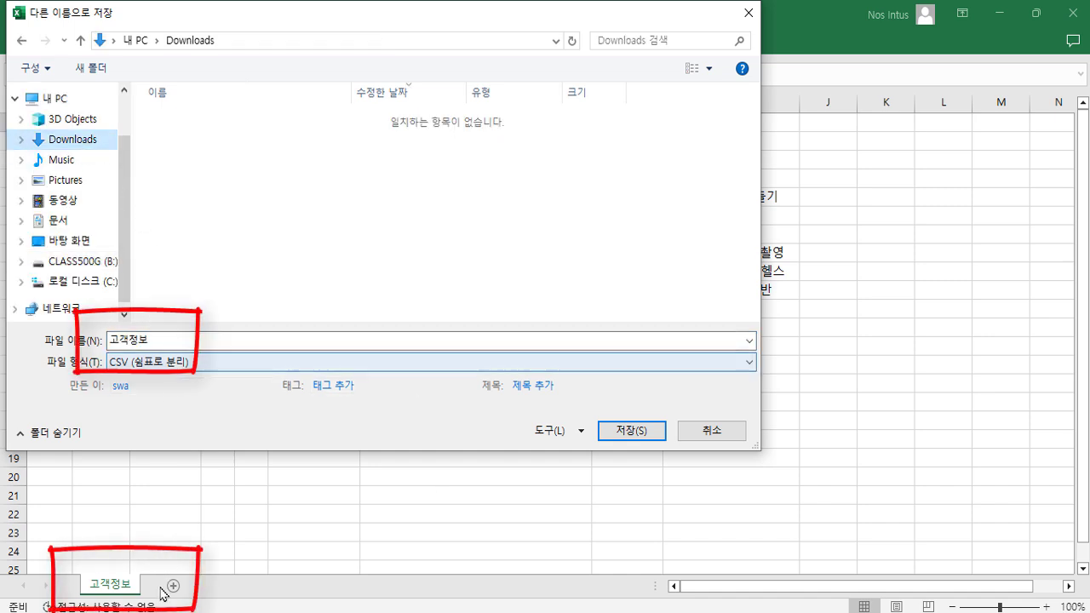
{"action": "double_click", "coordinate": [182, 348]}
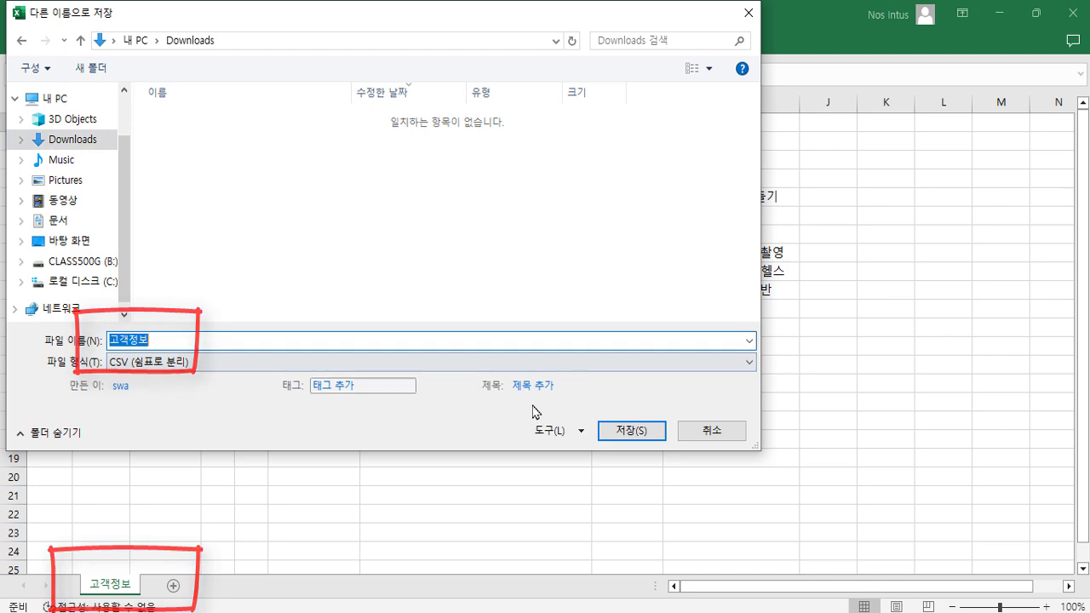
{"action": "left_click", "coordinate": [631, 430]}
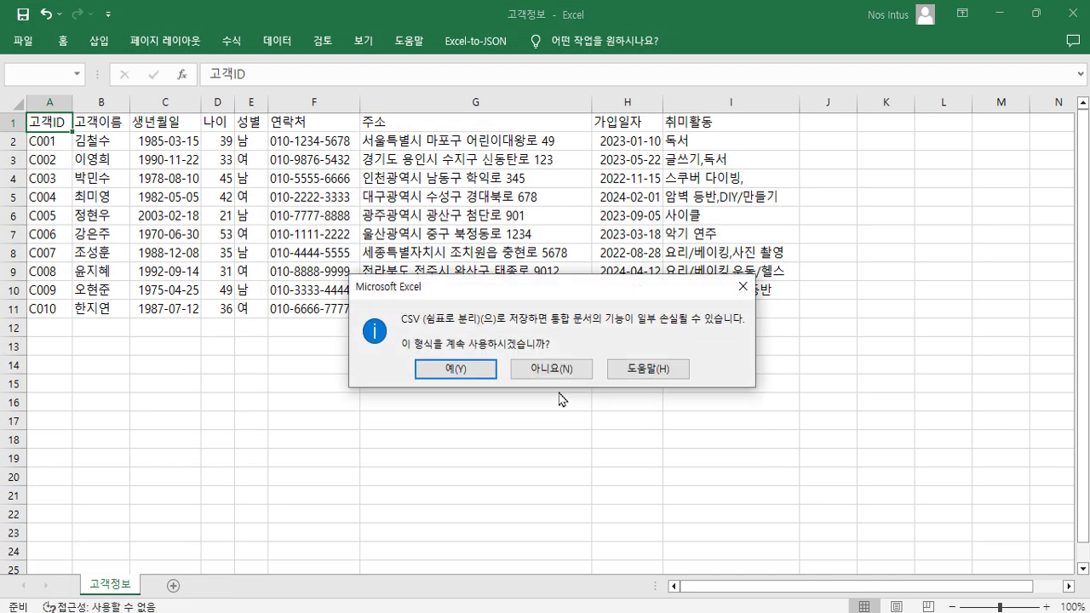
{"action": "left_click", "coordinate": [458, 368]}
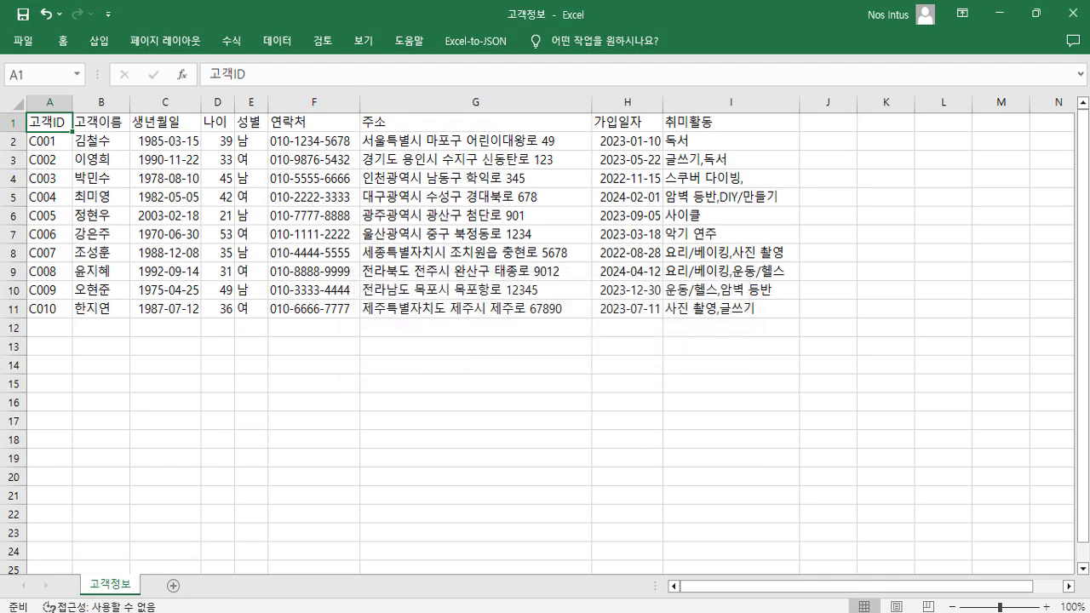
Open the exported 고객정보 CSV file from the Downloads folder in Notepad++.
{"action": "key", "text": "super+e"}
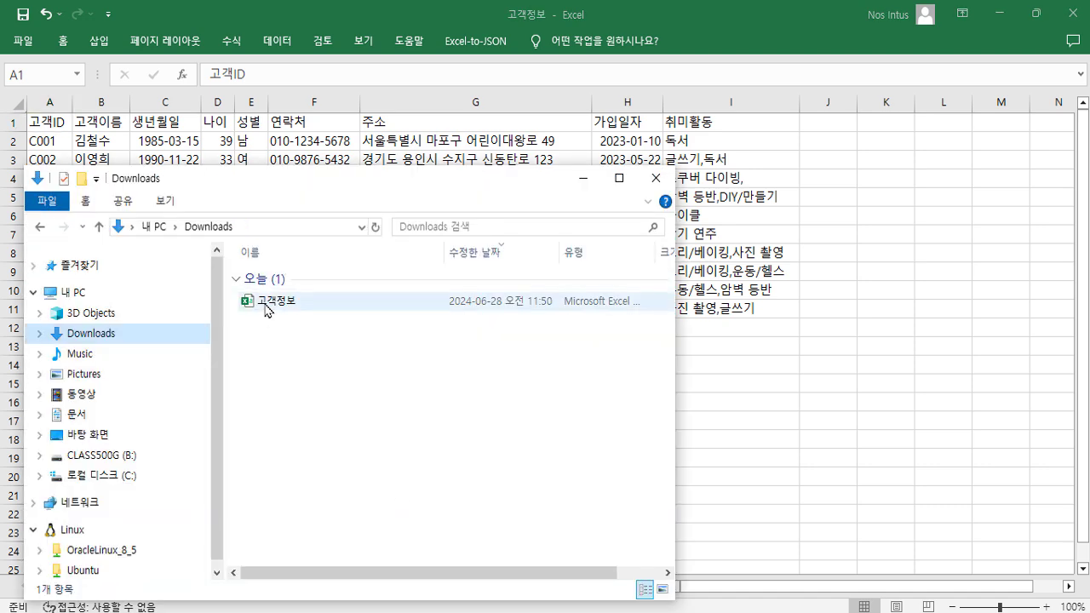
{"action": "left_click", "coordinate": [266, 307]}
{"action": "double_click", "coordinate": [267, 306]}
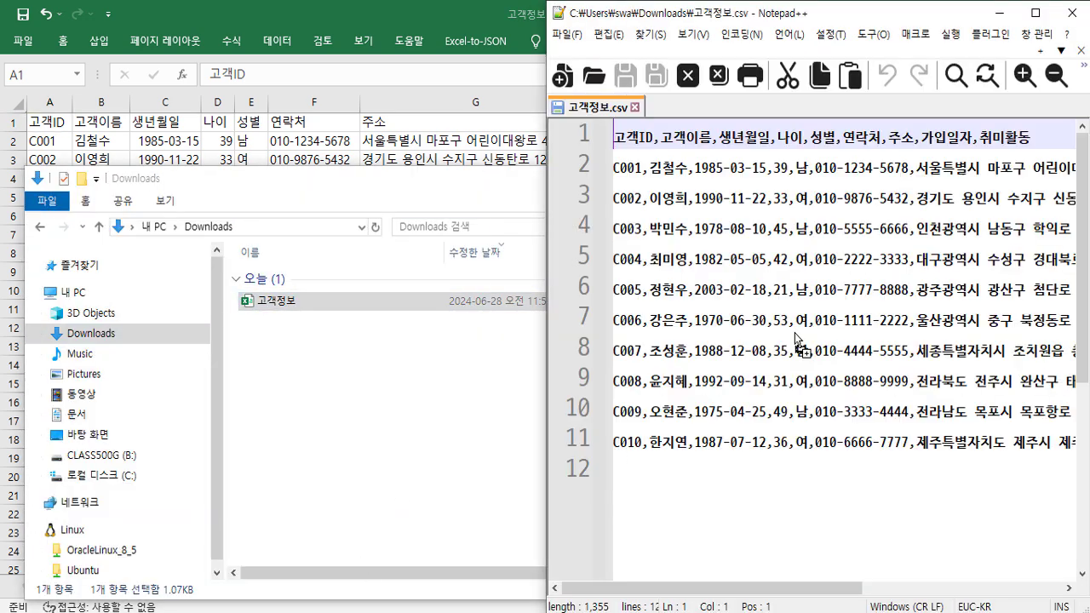
{"action": "left_click", "coordinate": [794, 333]}
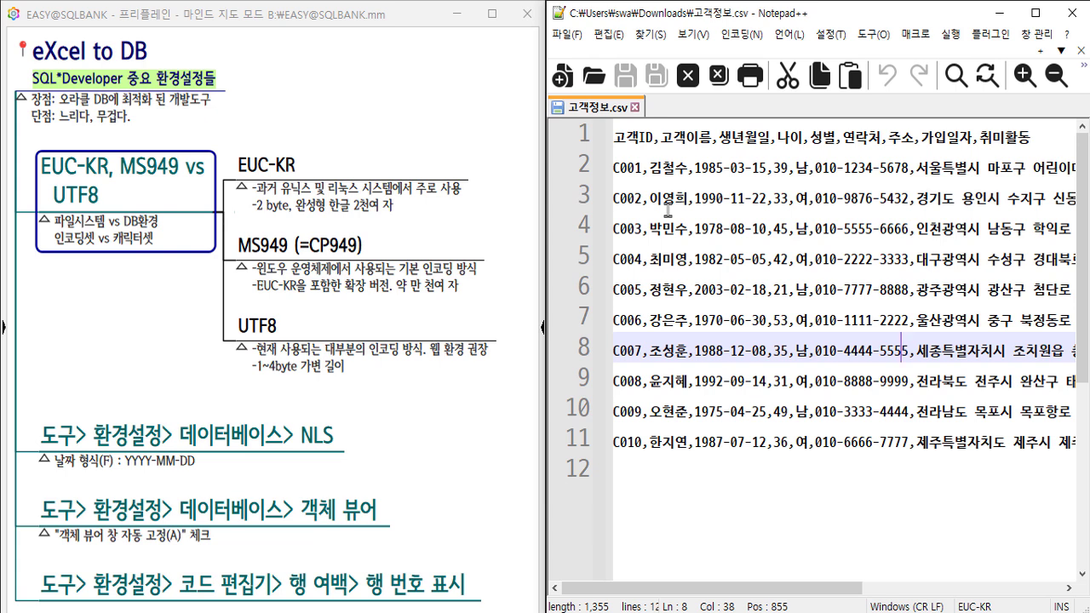
Check which Korean character set the 고객정보.csv file currently uses.
{"action": "key", "text": "ctrl+End"}
{"action": "left_click", "coordinate": [742, 34]}
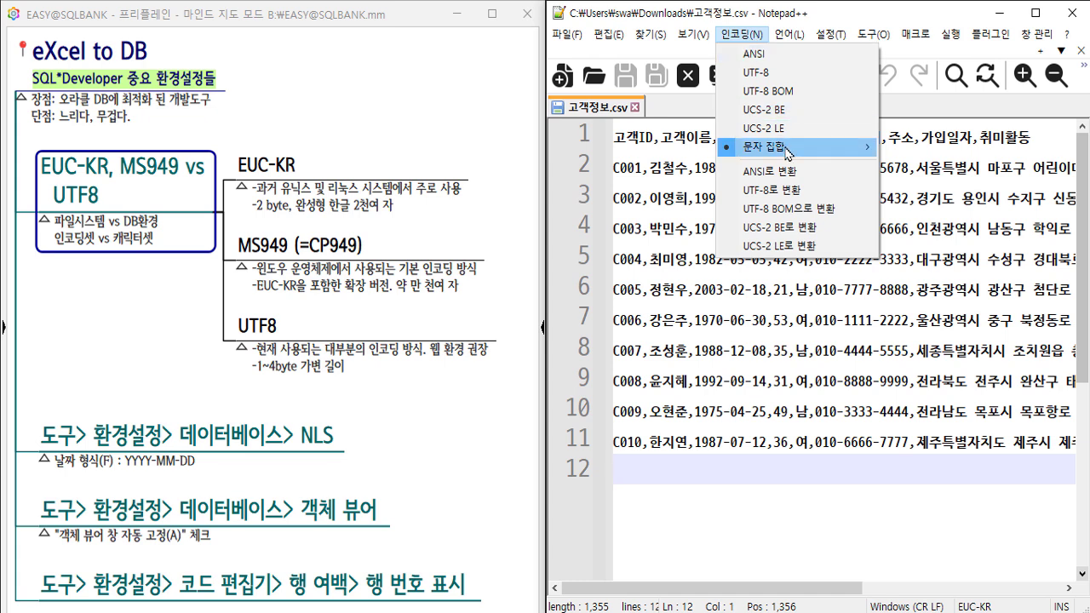
{"action": "mouse_move", "coordinate": [786, 153]}
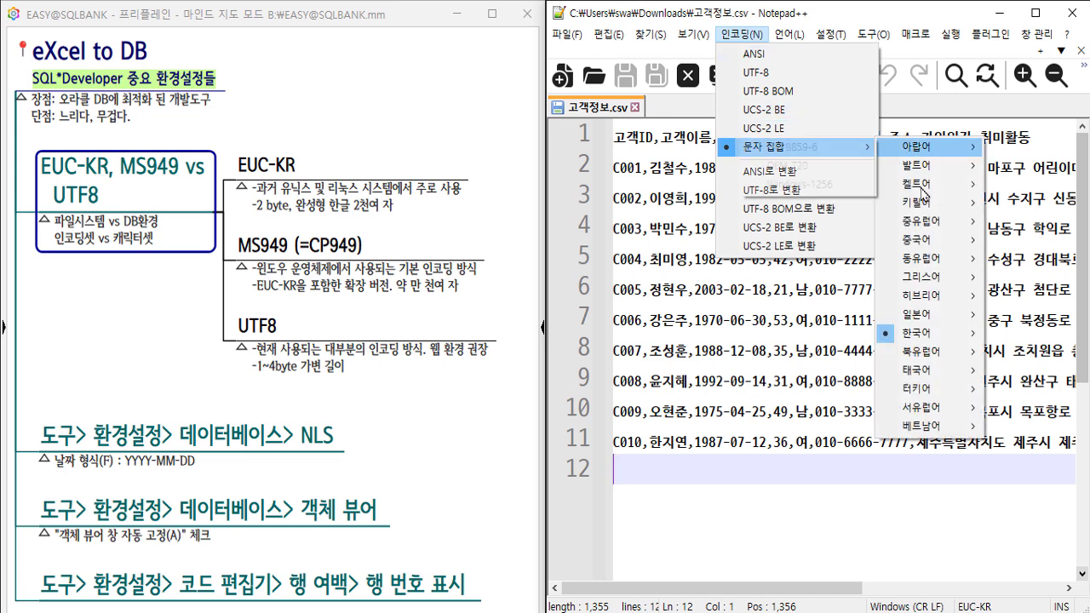
{"action": "mouse_move", "coordinate": [918, 334]}
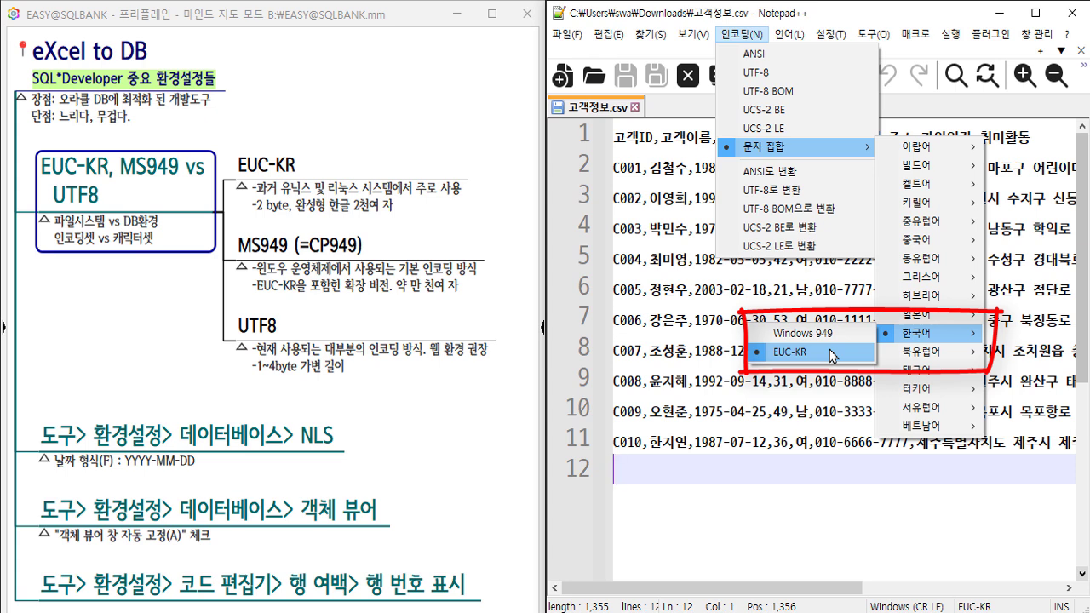
{"action": "left_click", "coordinate": [794, 407]}
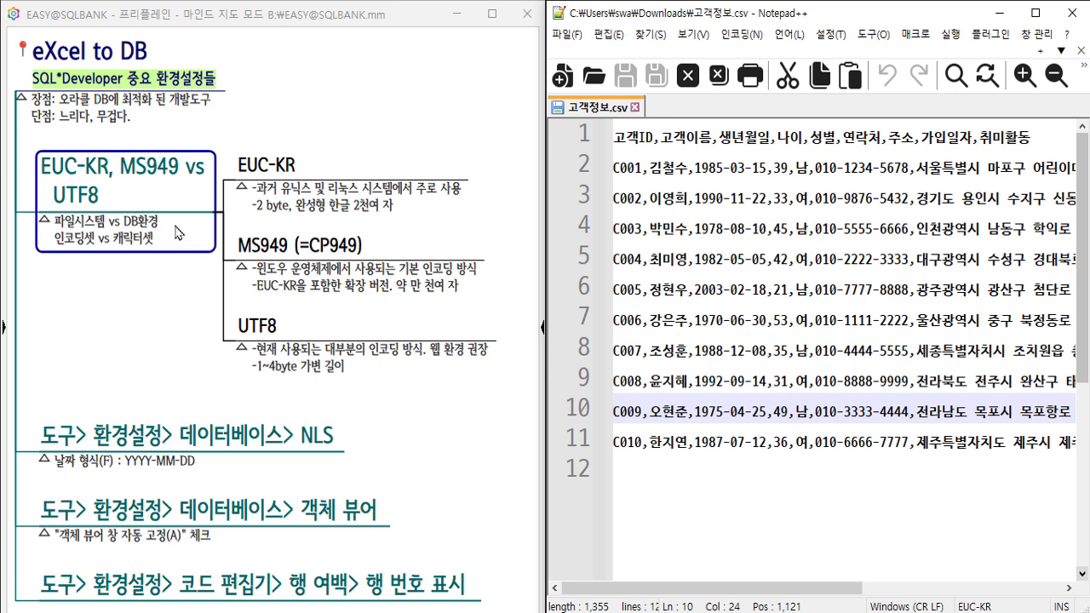
Review the mind map notes on the EUC-KR, MS949 (=CP949) and UTF8 encodings.
{"action": "mouse_move", "coordinate": [34, 205]}
{"action": "left_mouse_down"}
{"action": "mouse_move", "coordinate": [31, 263]}
{"action": "mouse_move", "coordinate": [225, 223]}
{"action": "mouse_move", "coordinate": [34, 207]}
{"action": "left_mouse_up"}
{"action": "left_click", "coordinate": [715, 317]}
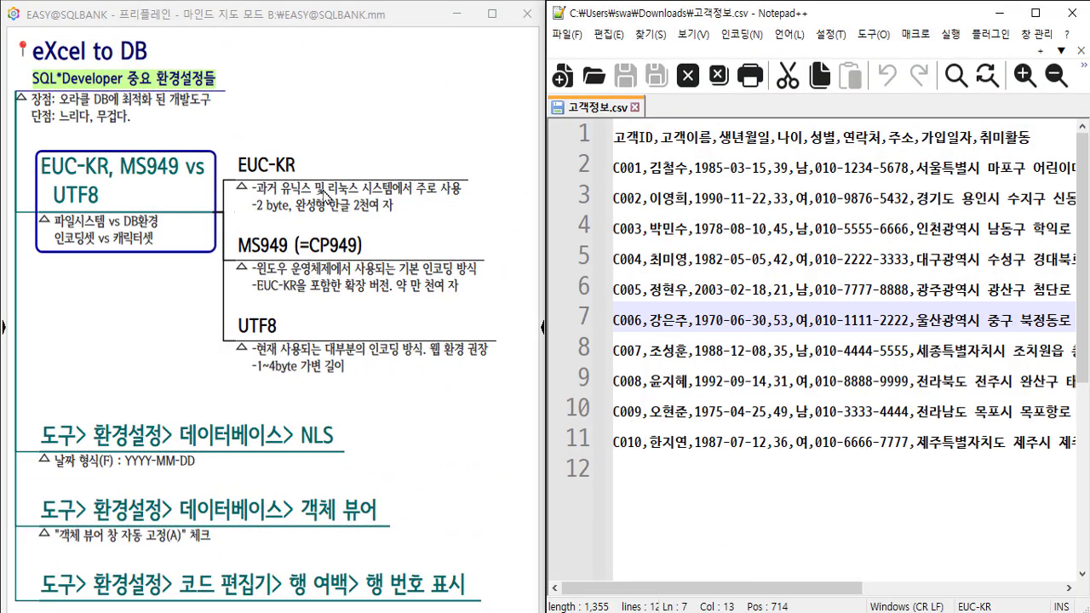
{"action": "left_click", "coordinate": [326, 195]}
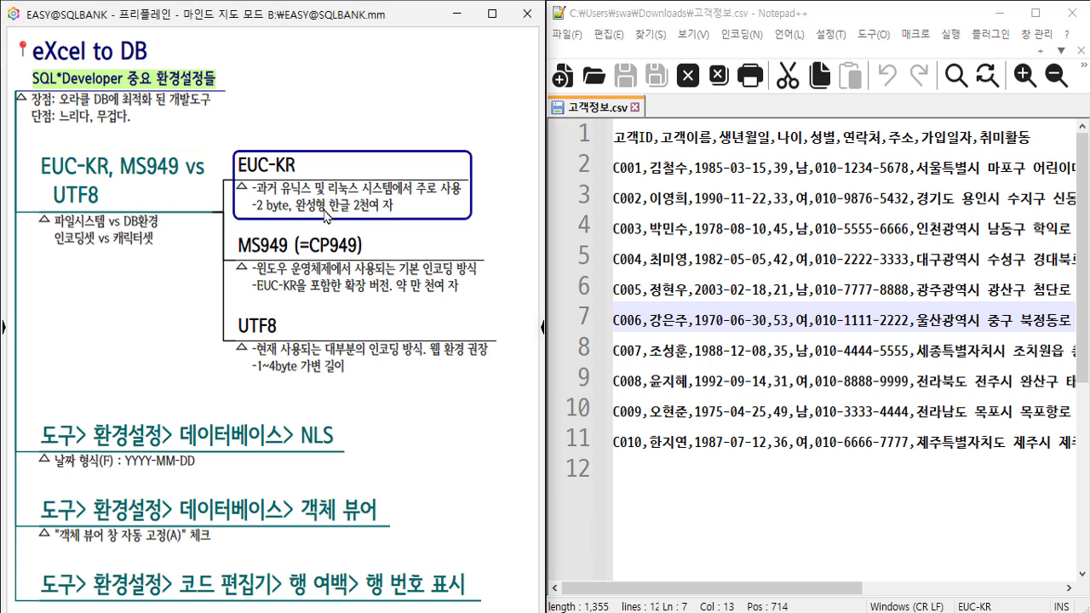
{"action": "left_click", "coordinate": [331, 266]}
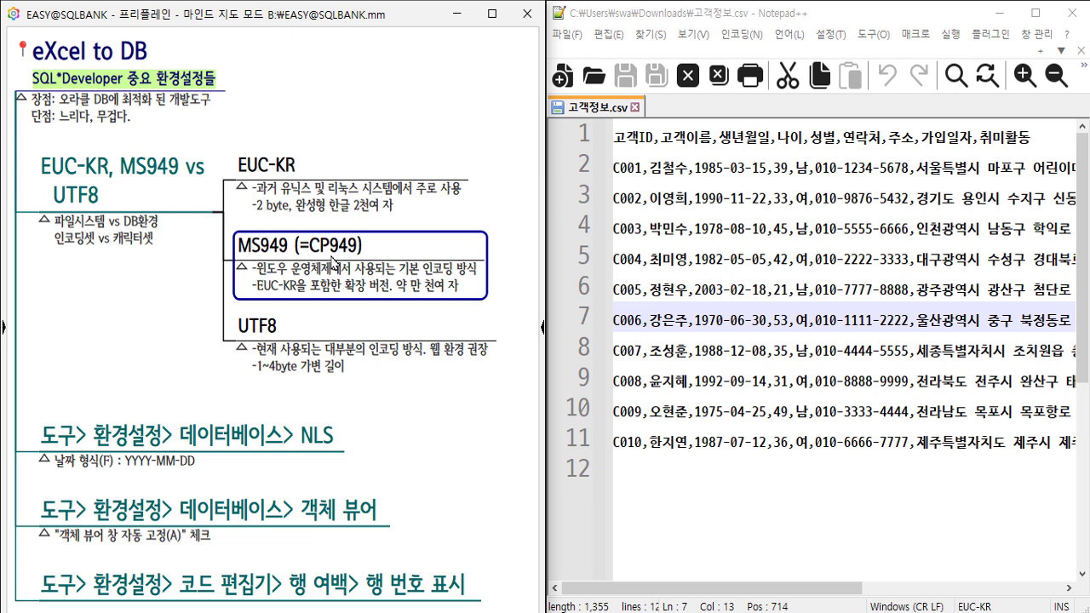
{"action": "left_click", "coordinate": [314, 349]}
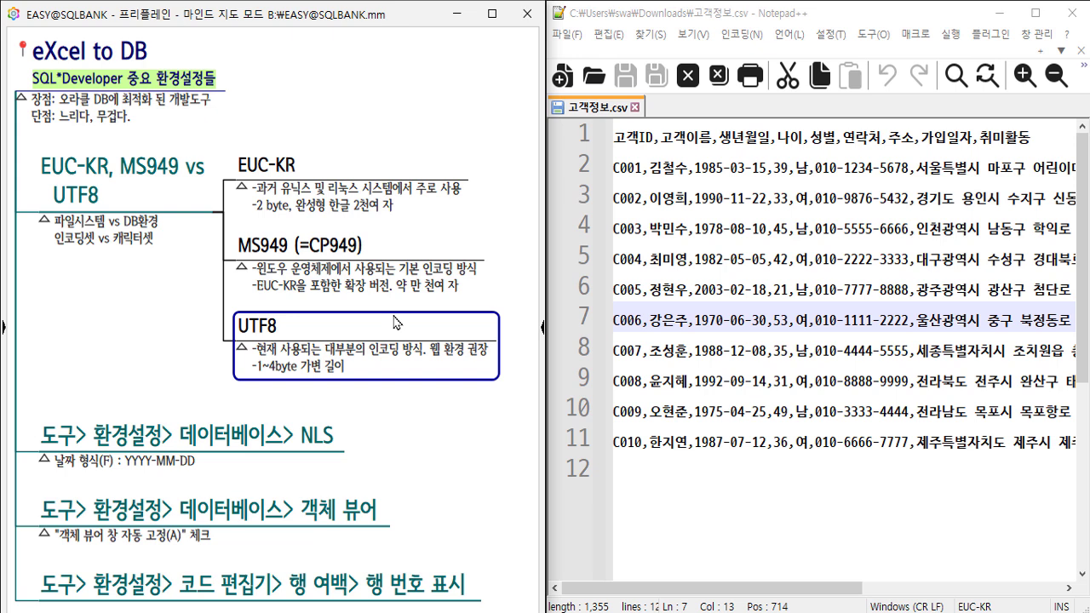
Convert 고객정보.csv to UTF-8 and check the file's encoding setting.
{"action": "left_click", "coordinate": [921, 218]}
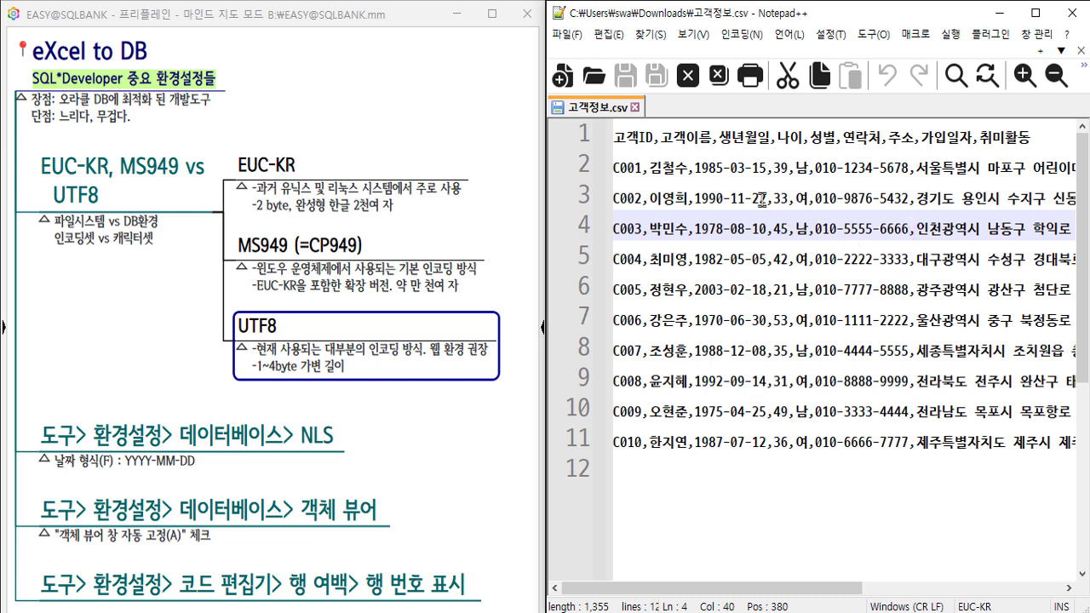
{"action": "left_click", "coordinate": [741, 34]}
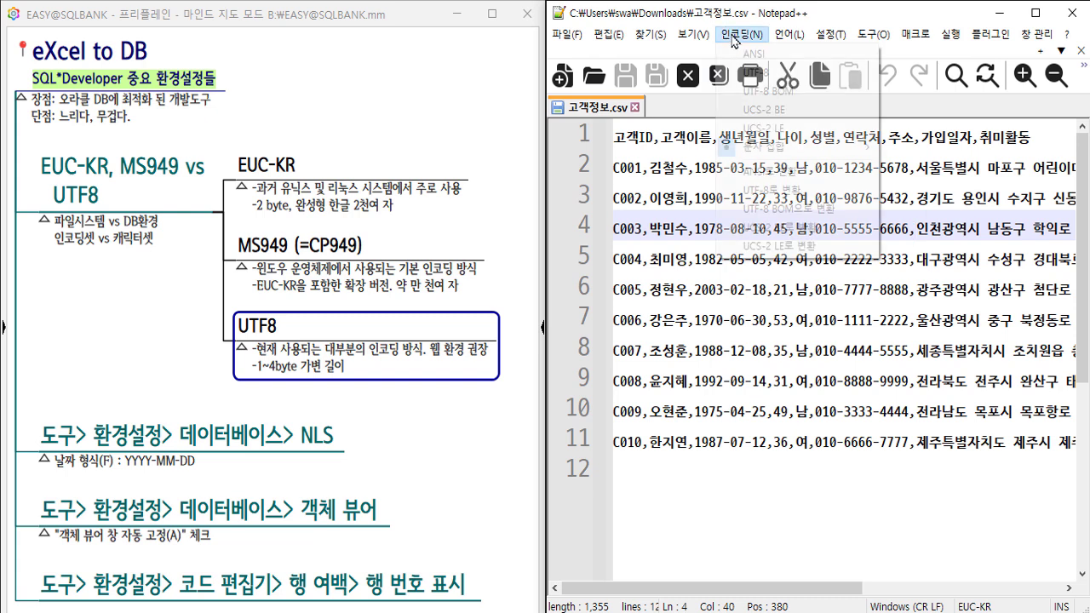
{"action": "left_click", "coordinate": [837, 197]}
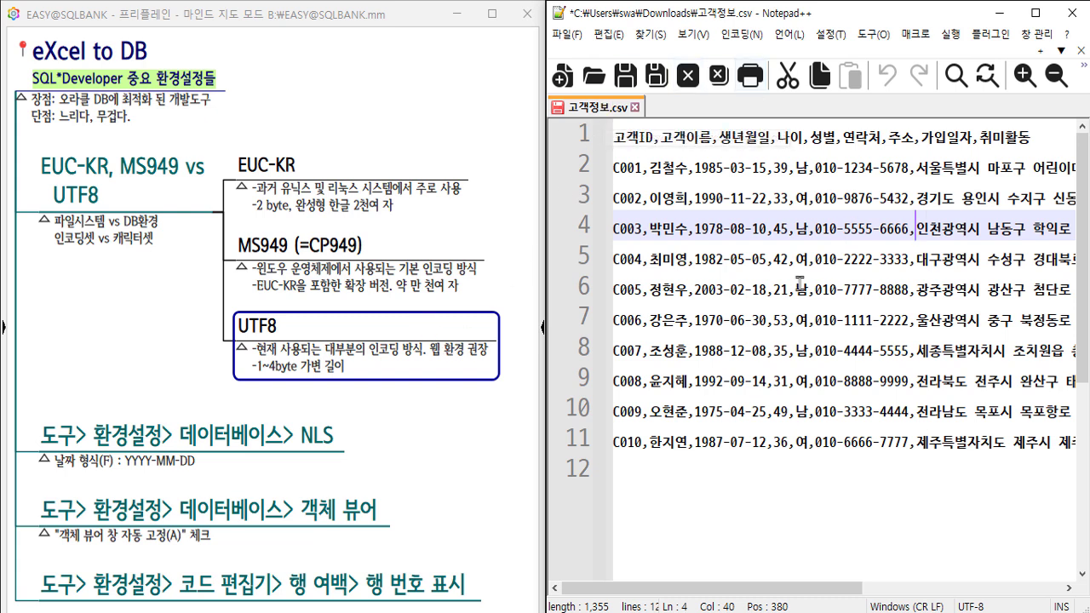
{"action": "left_click", "coordinate": [731, 35]}
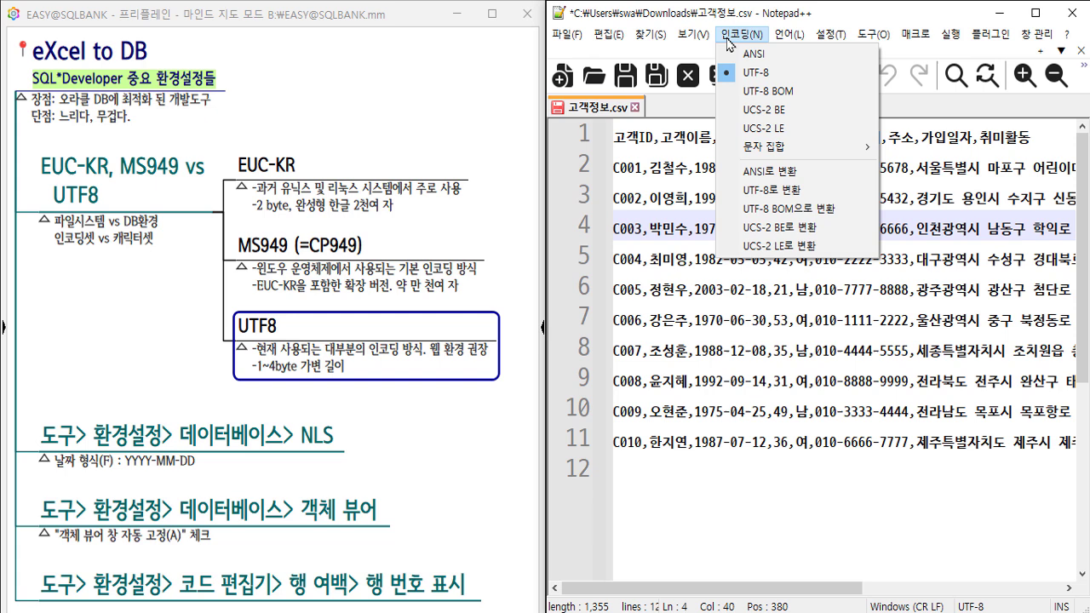
{"action": "left_click", "coordinate": [759, 77]}
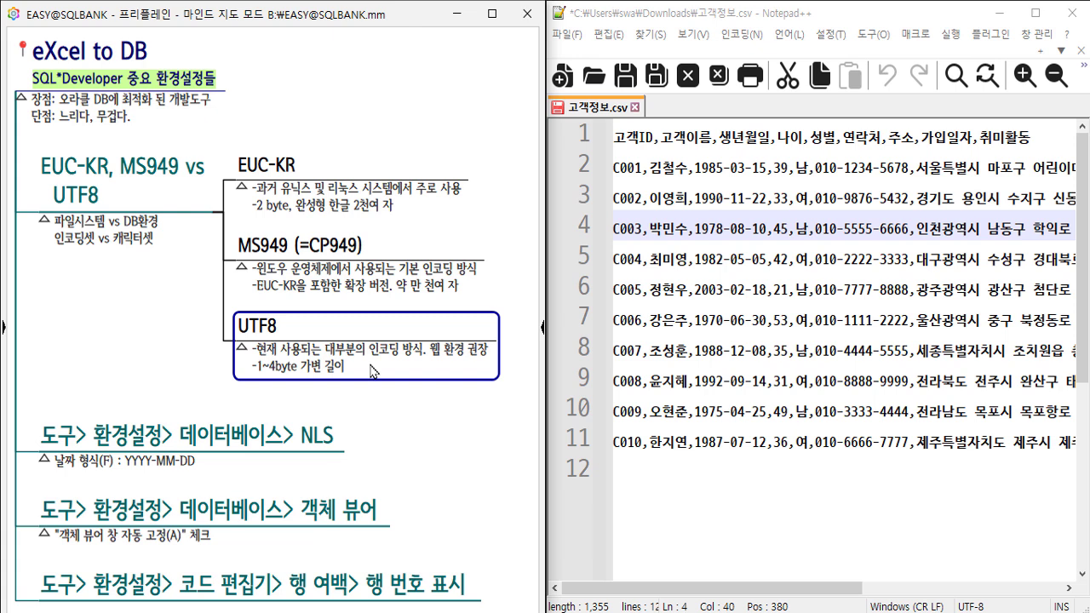
Return to the mind map's eXcel to DB topic and switch to Oracle SQL Developer.
{"action": "left_click", "coordinate": [171, 67]}
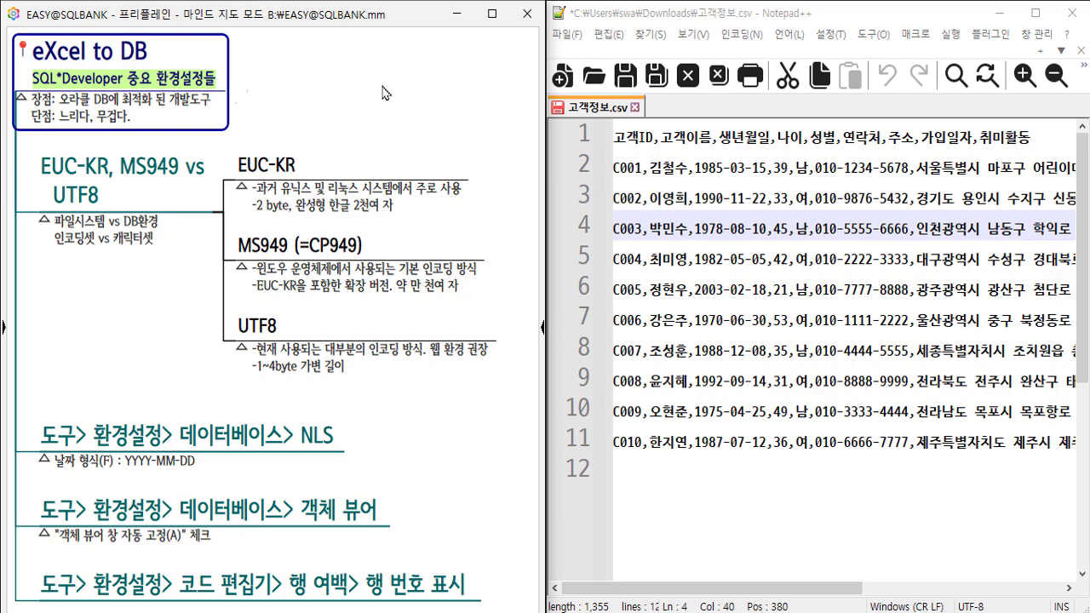
{"action": "key", "text": "alt+Tab"}
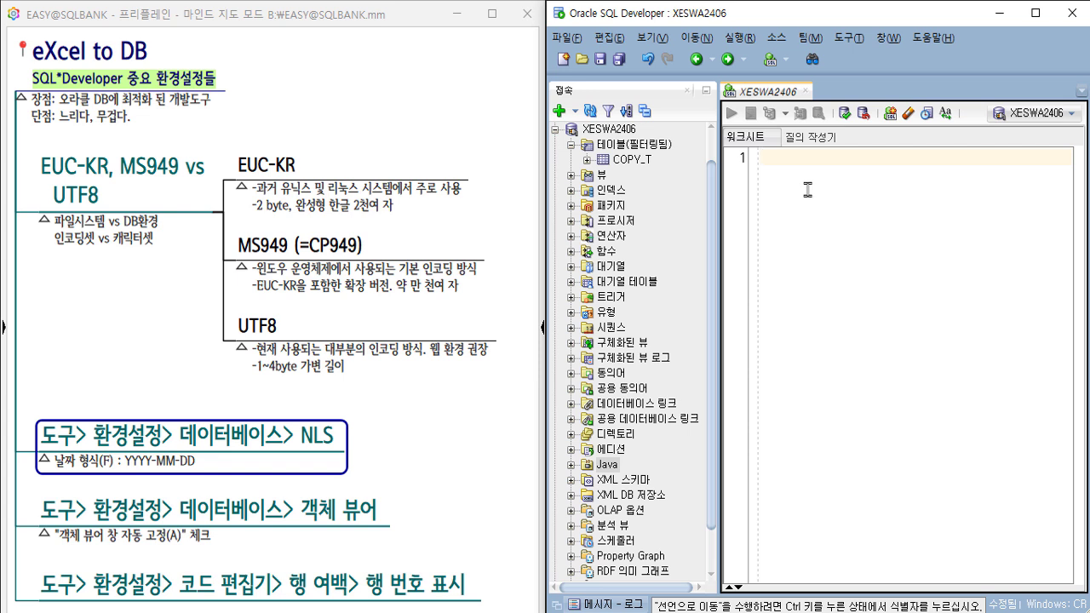
Open the SQL Developer preferences and check the date format (날짜 형식) in the database NLS settings.
{"action": "left_click", "coordinate": [848, 38]}
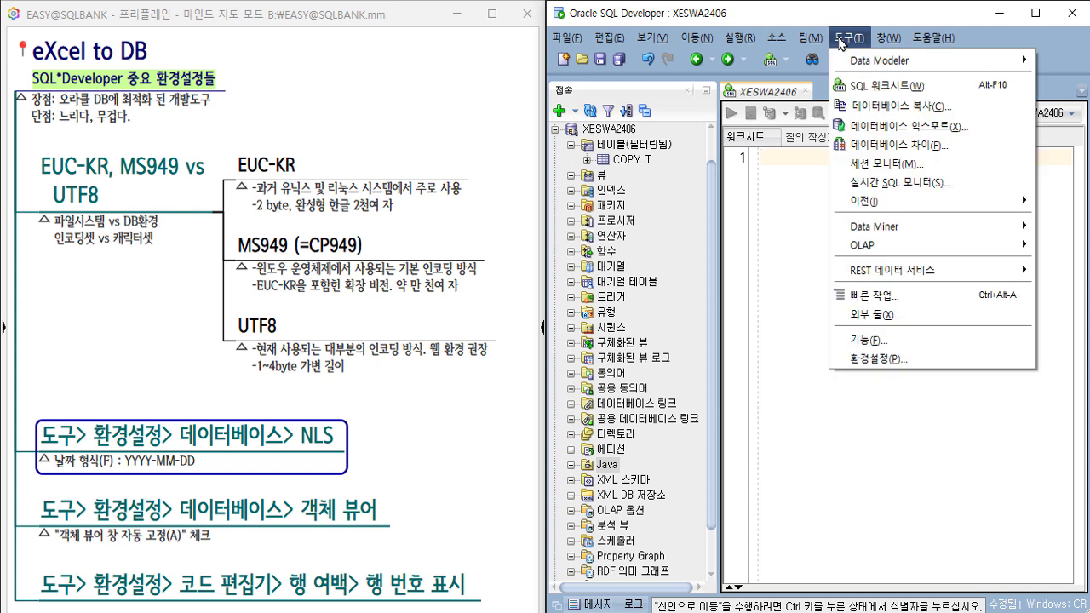
{"action": "left_click", "coordinate": [855, 359]}
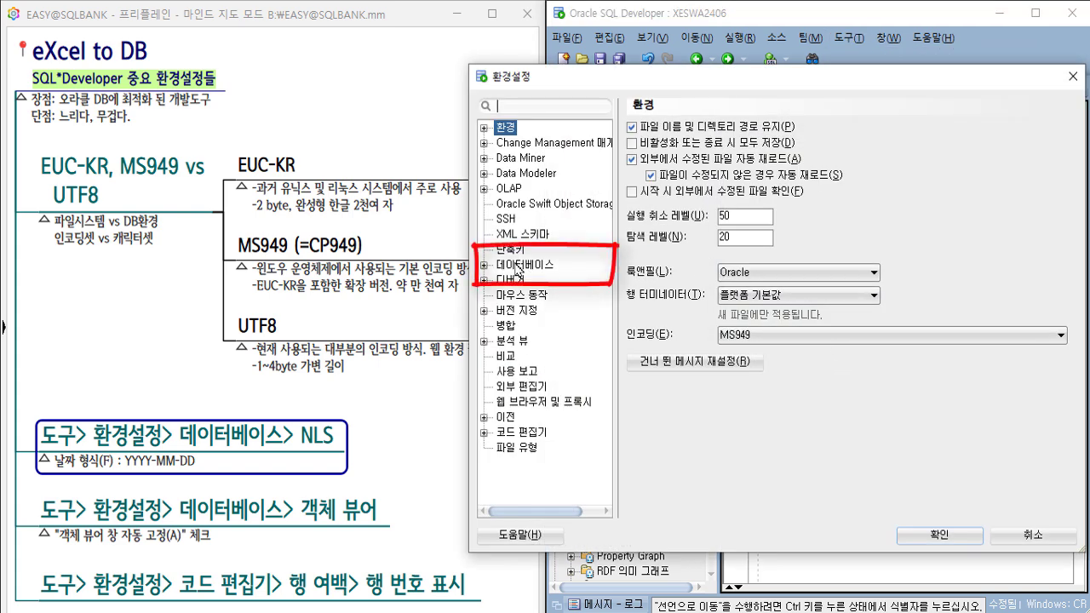
{"action": "left_click", "coordinate": [521, 265]}
{"action": "left_click", "coordinate": [484, 266]}
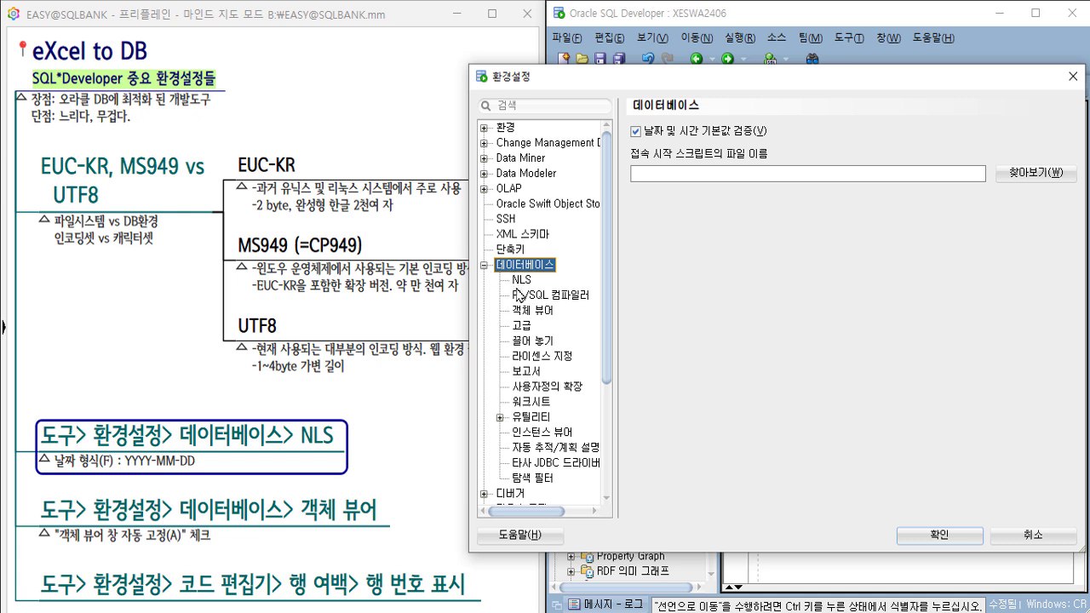
{"action": "left_click", "coordinate": [522, 282]}
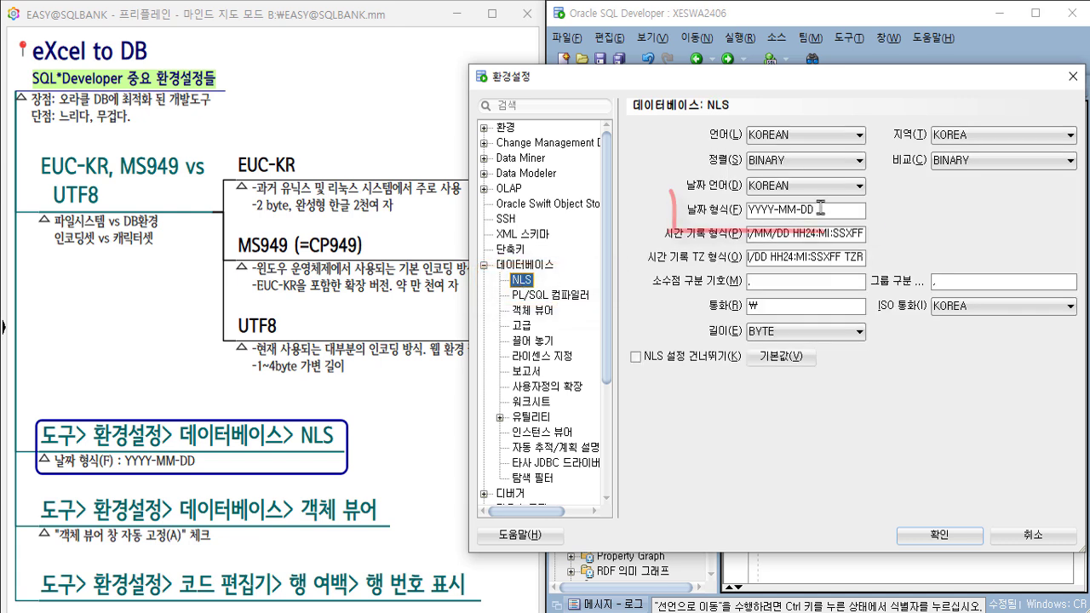
{"action": "left_click_drag", "start_coordinate": [821, 207], "coordinate": [747, 209]}
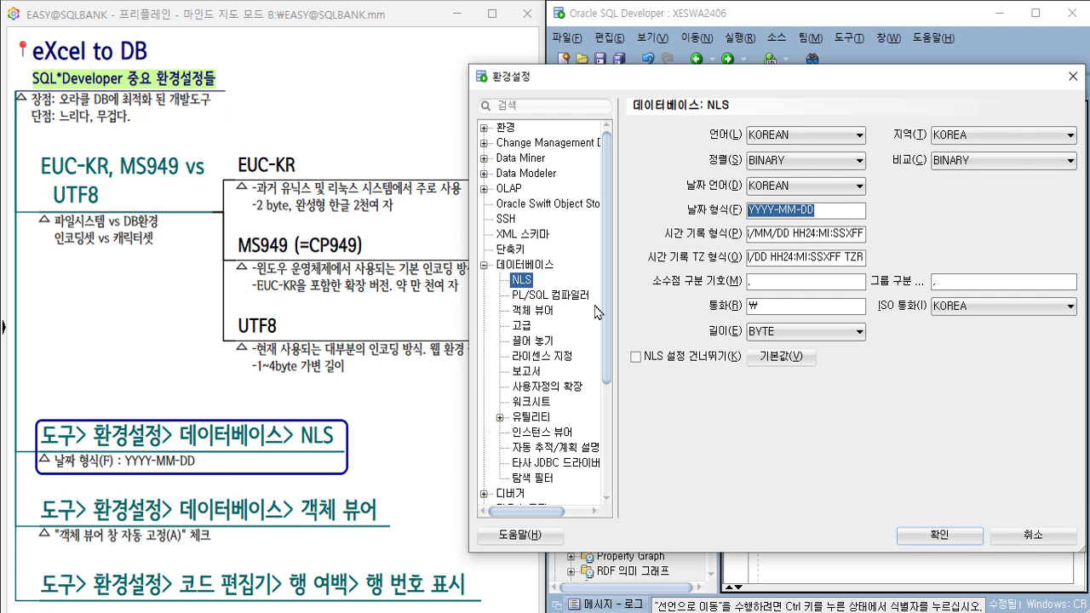
Make sure 객체 뷰어 창 자동 고정 is enabled in the database object viewer (객체 뷰어) preferences.
{"action": "left_click", "coordinate": [542, 314]}
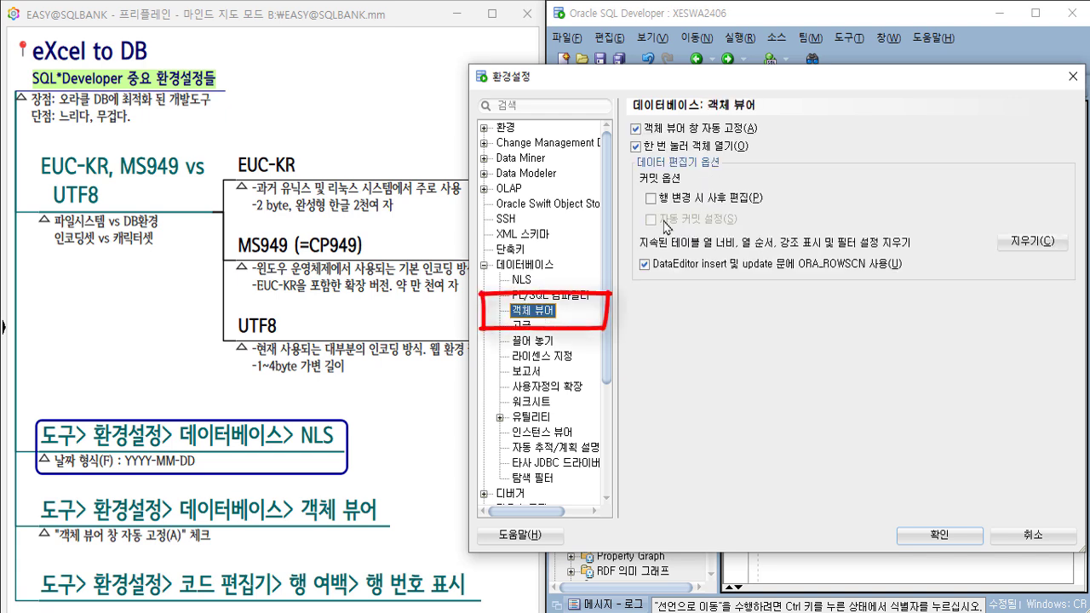
{"action": "left_click", "coordinate": [737, 132]}
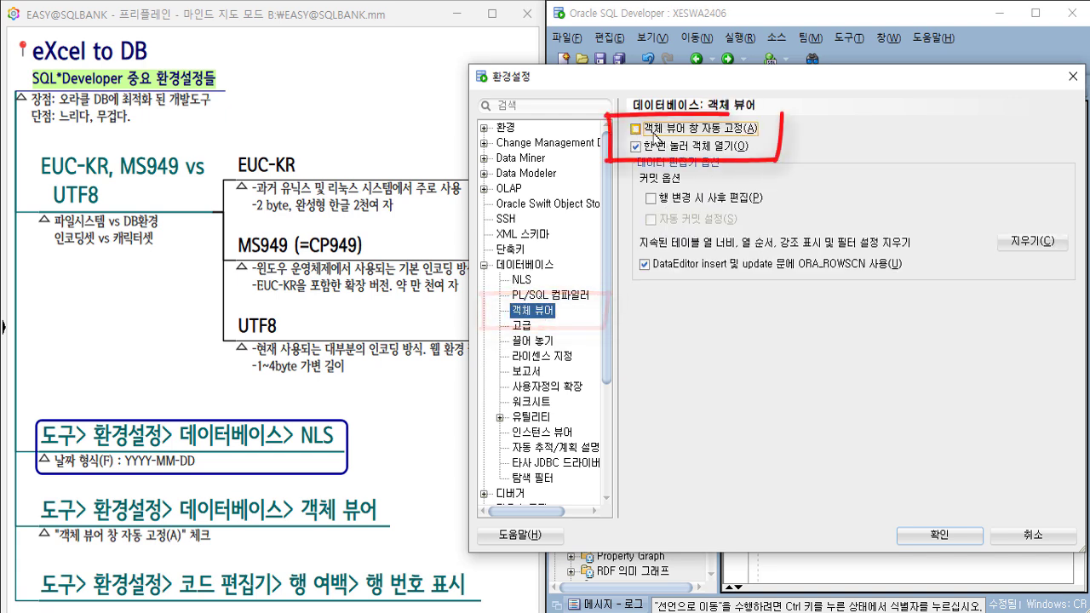
{"action": "left_click", "coordinate": [639, 130]}
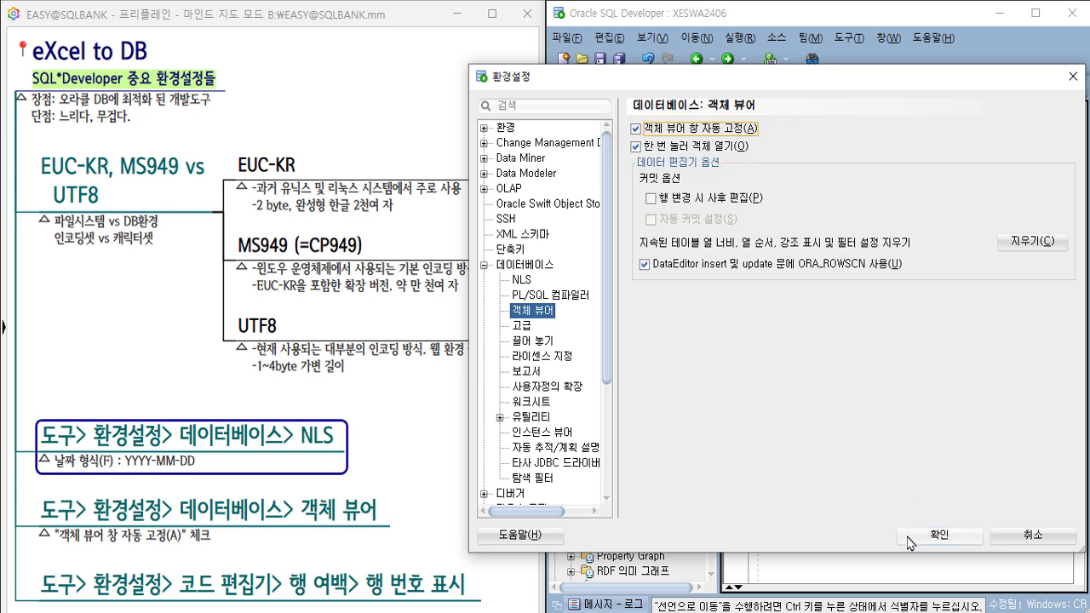
Make sure 행 번호 표시 is enabled in the code editor's line gutter (행 여백) preferences and apply the settings.
{"action": "scroll", "coordinate": [571, 474], "scroll_direction": "down", "scroll_amount": 4}
{"action": "left_click", "coordinate": [534, 483]}
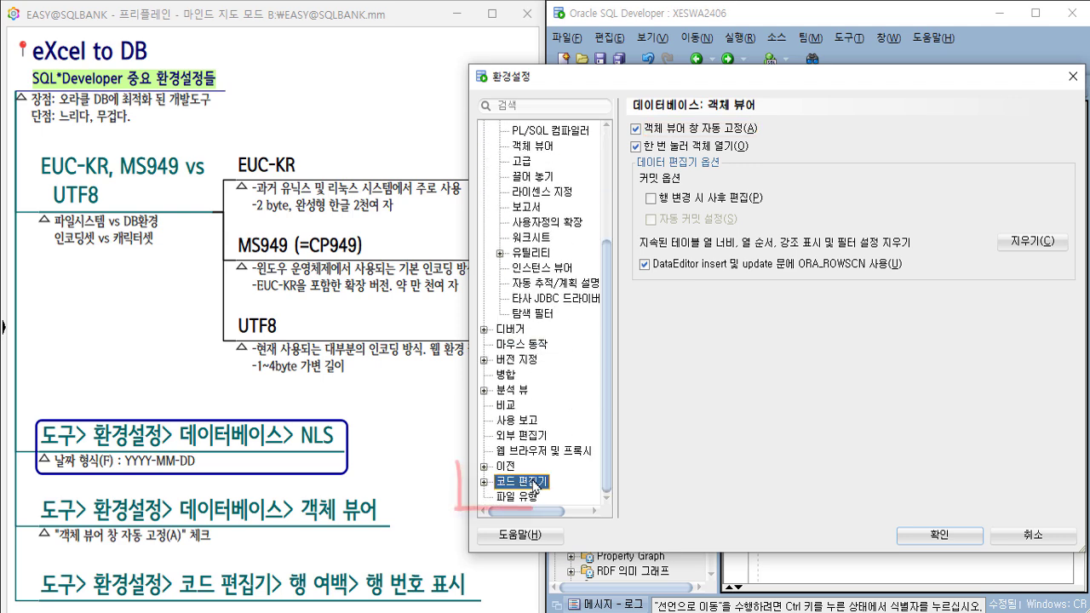
{"action": "left_click", "coordinate": [484, 483]}
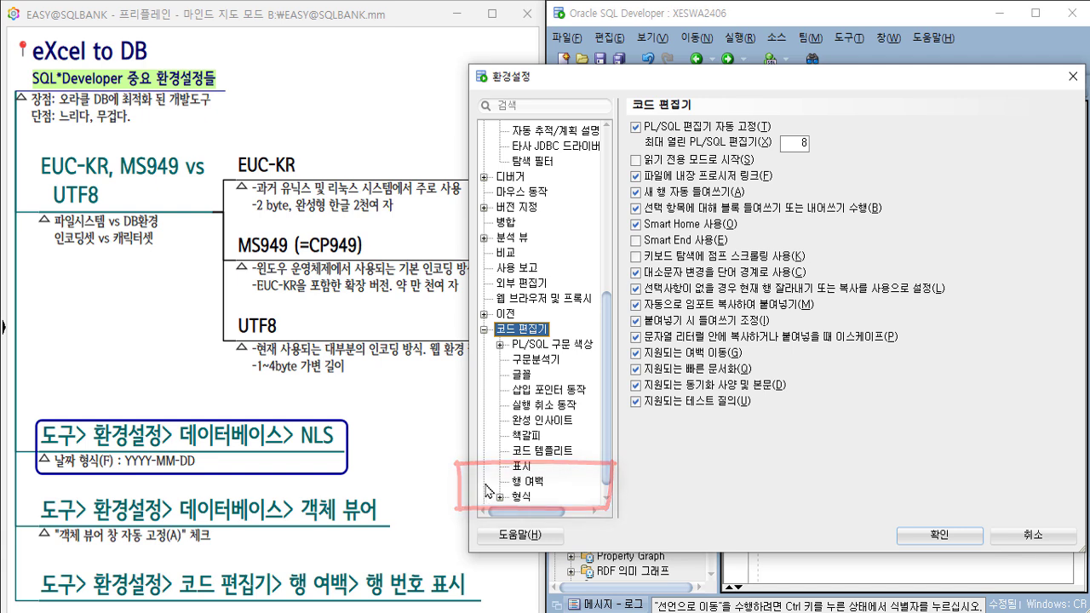
{"action": "left_click", "coordinate": [528, 481]}
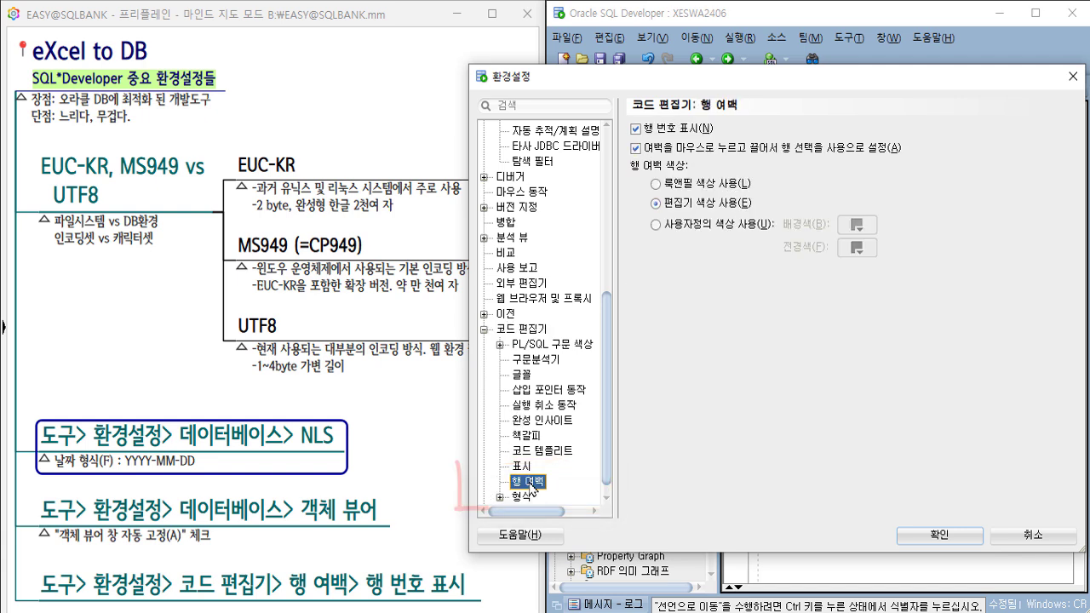
{"action": "left_click", "coordinate": [663, 130]}
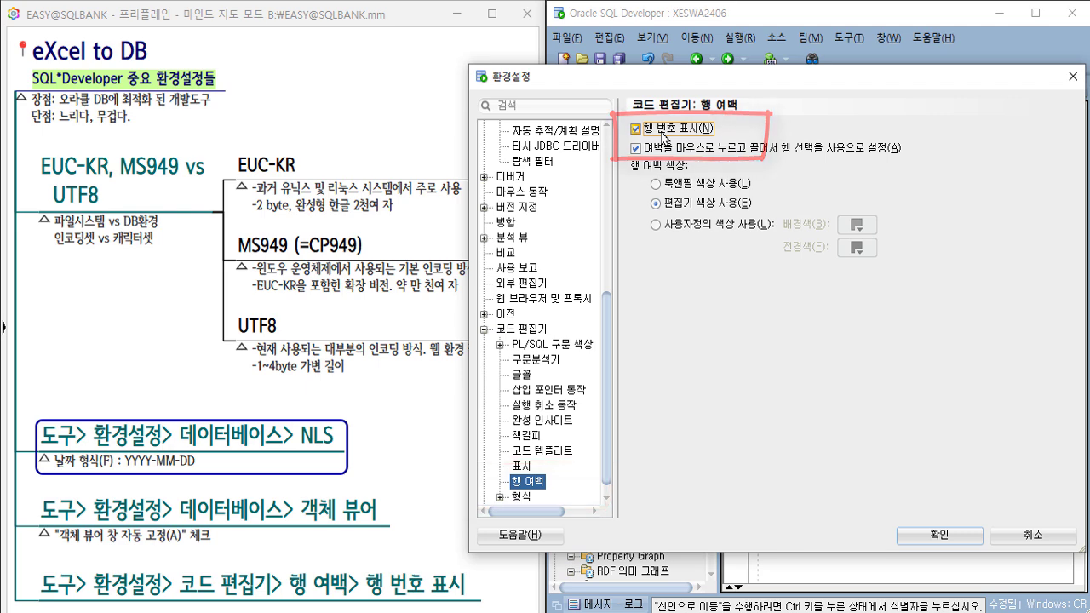
{"action": "left_click", "coordinate": [663, 132]}
{"action": "left_click", "coordinate": [940, 535]}
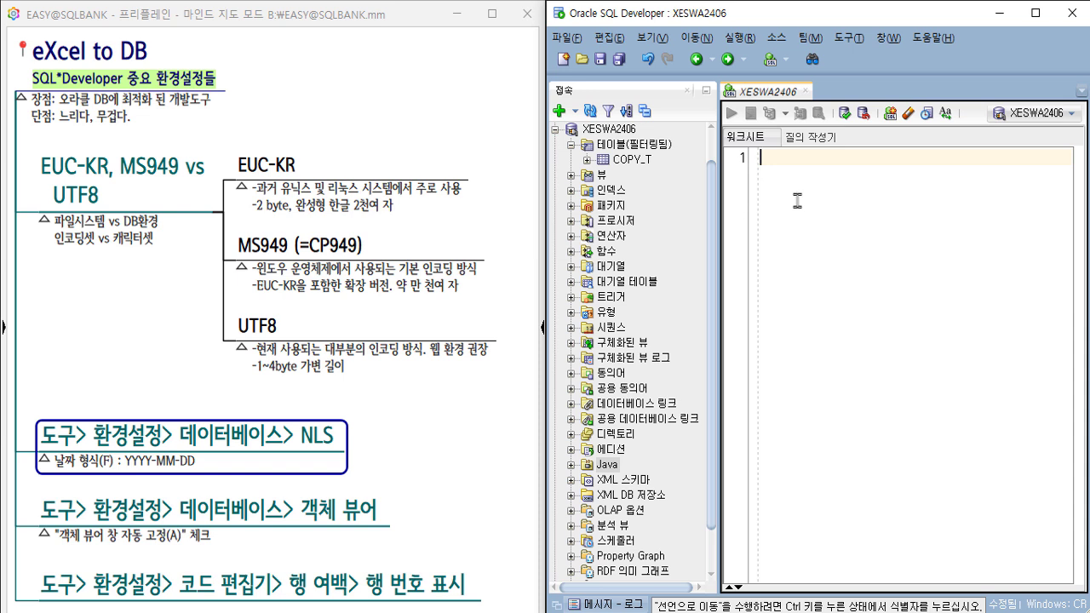
Add three empty lines to the XESWA2406 worksheet to check the line numbering.
{"action": "key", "text": "Return"}
{"action": "key", "text": "Return"}
{"action": "key", "text": "Return"}
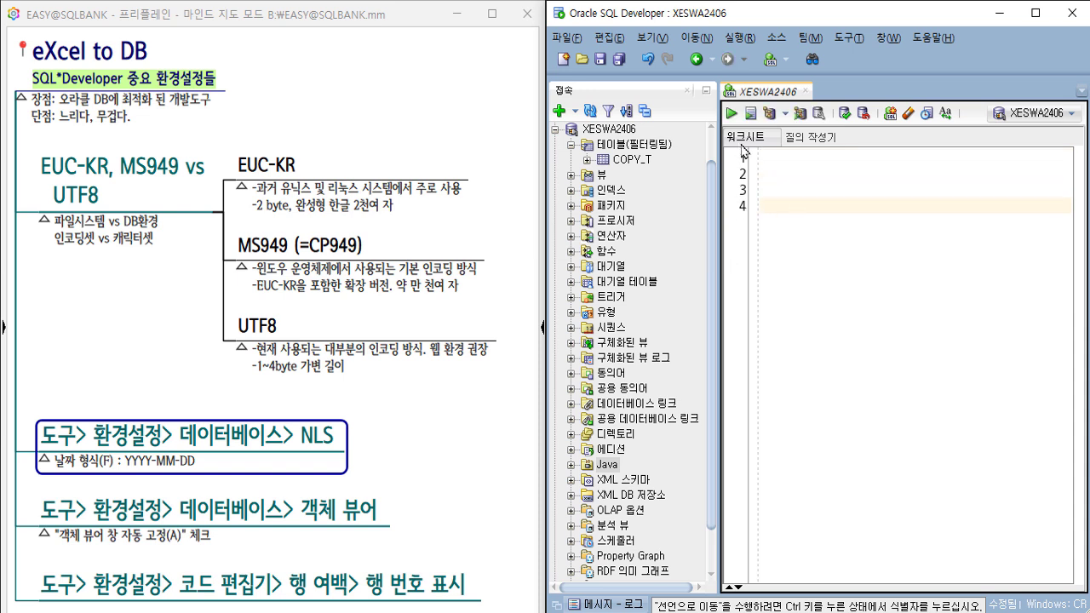
Open the COPY_T table in its own viewer and return to the mind map's 객체 뷰어 topic.
{"action": "double_click", "coordinate": [635, 160]}
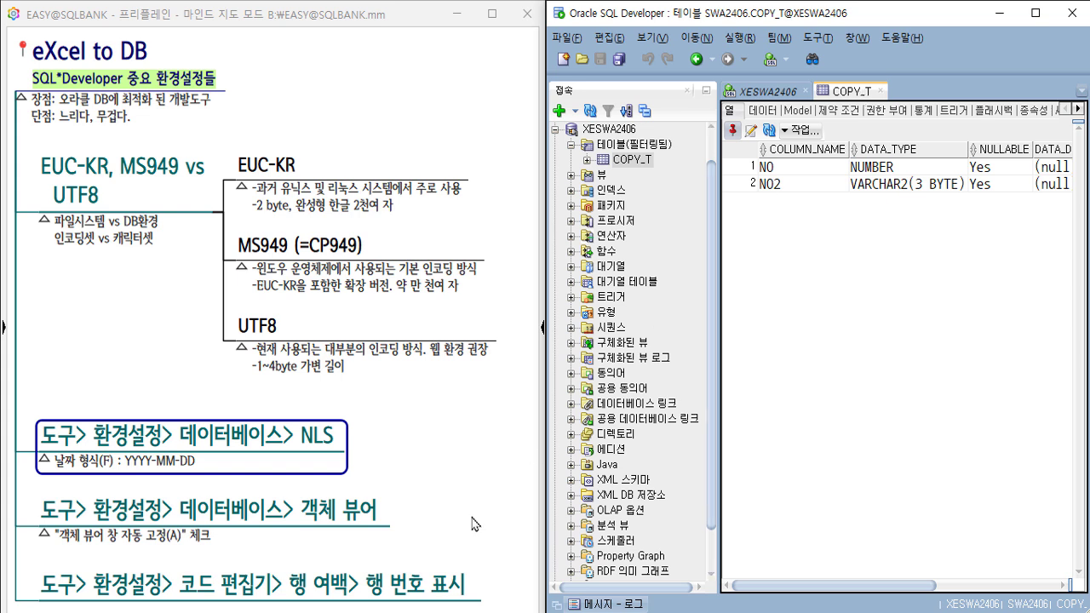
{"action": "left_click", "coordinate": [316, 526]}
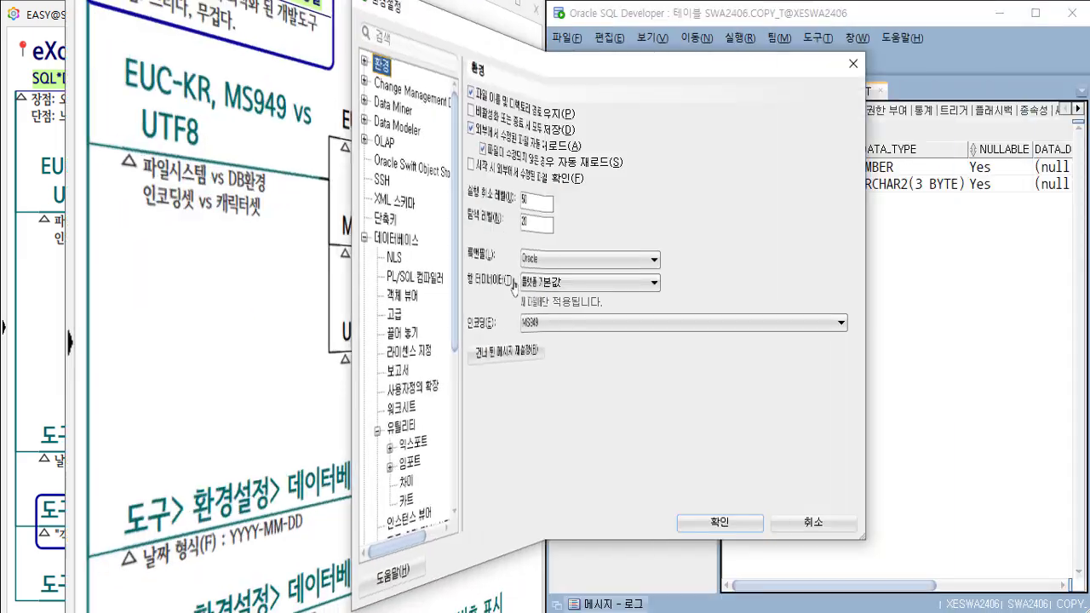
Search the preferences for 인코딩 and examine the encoding options of the general environment (환경) settings.
{"action": "left_click", "coordinate": [324, 94]}
{"action": "type", "text": "인코딩"}
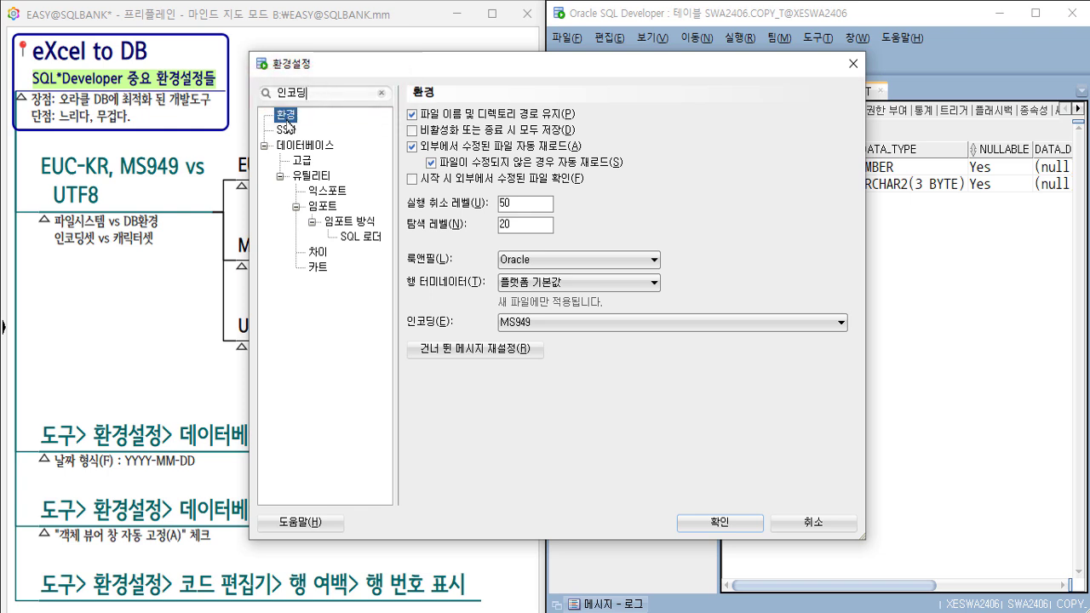
{"action": "left_click", "coordinate": [583, 323]}
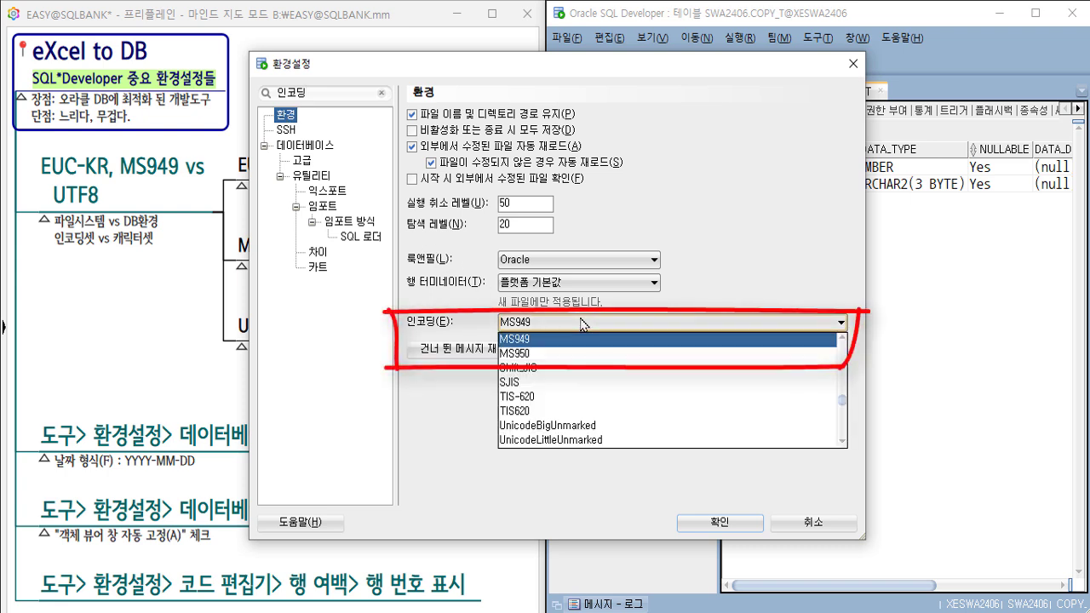
{"action": "left_click", "coordinate": [583, 323]}
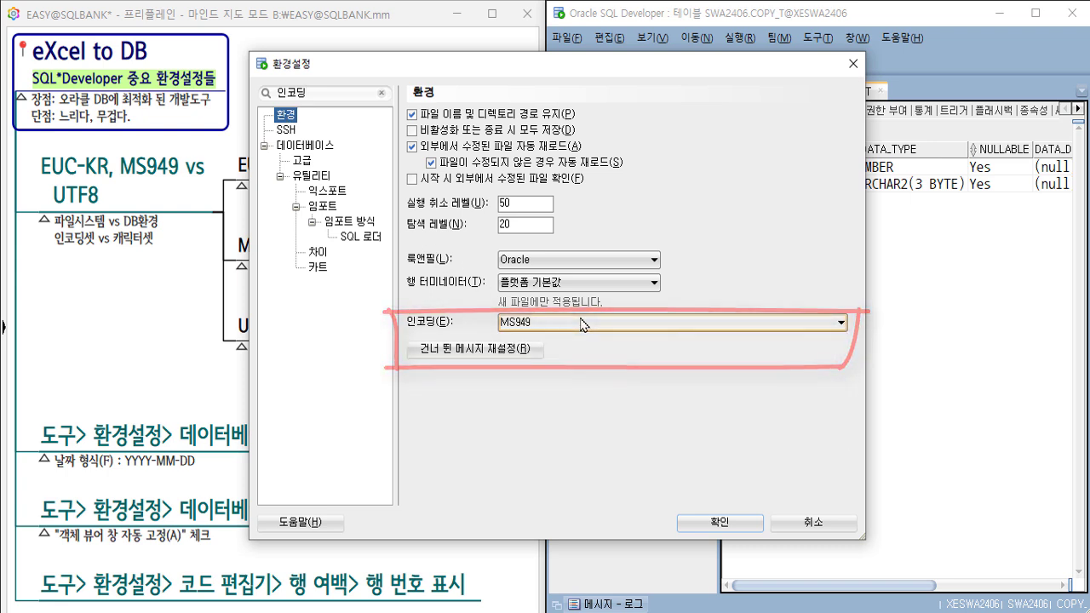
Check the encoding settings for the export (익스포트) and import (임포트) utilities.
{"action": "left_click", "coordinate": [332, 192]}
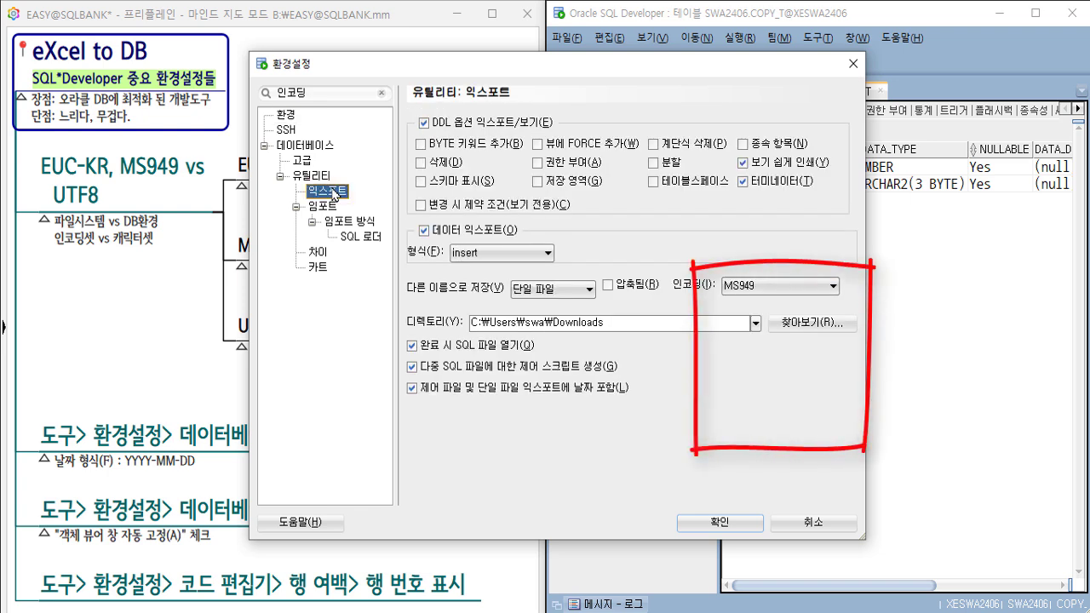
{"action": "left_click", "coordinate": [763, 288]}
{"action": "left_click", "coordinate": [763, 290]}
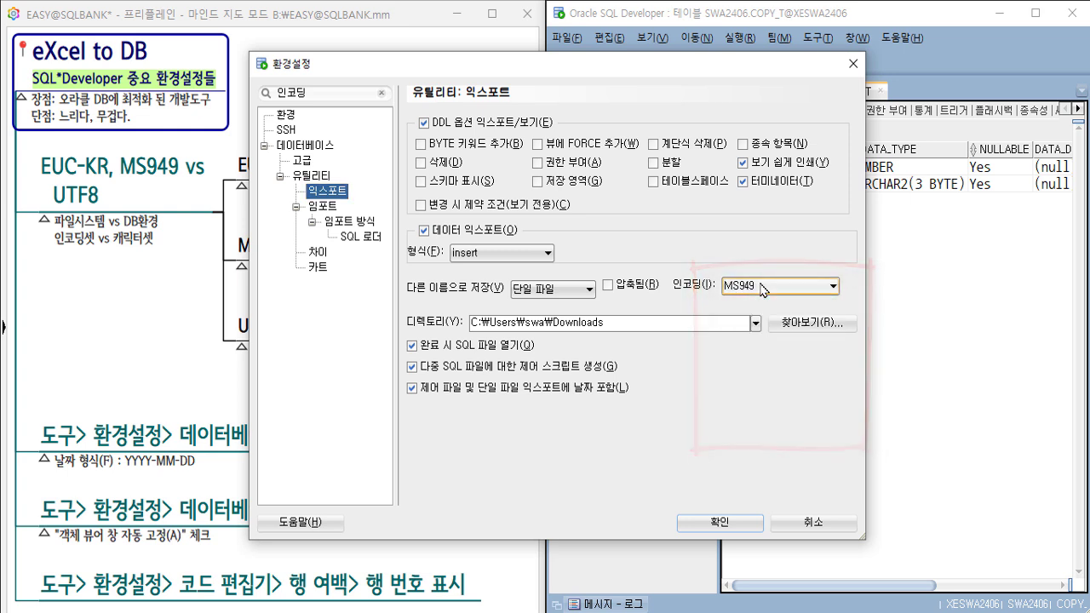
{"action": "left_click", "coordinate": [328, 207]}
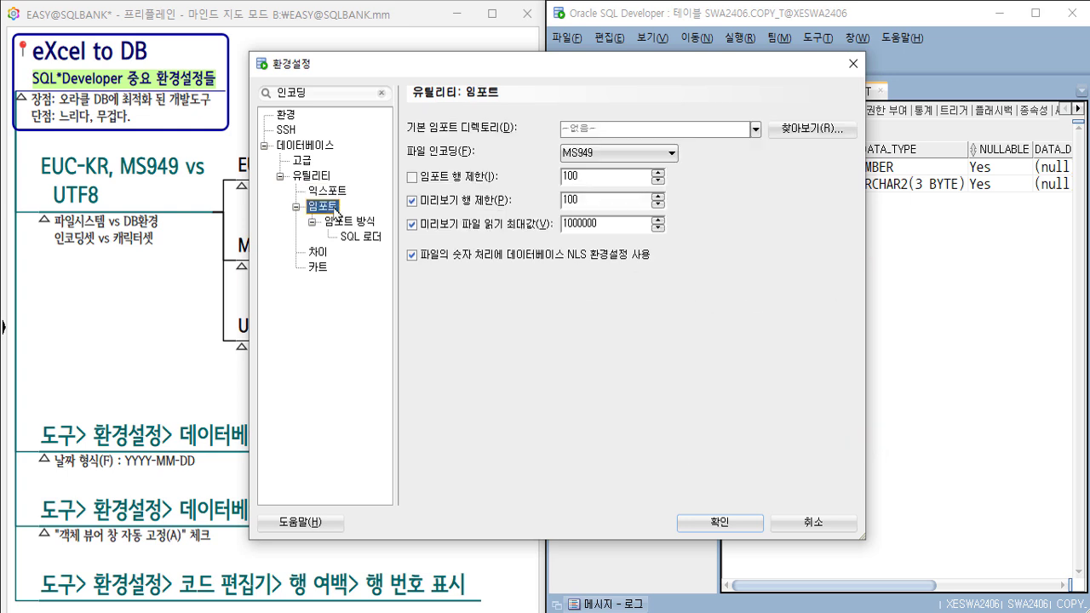
{"action": "left_click", "coordinate": [618, 154]}
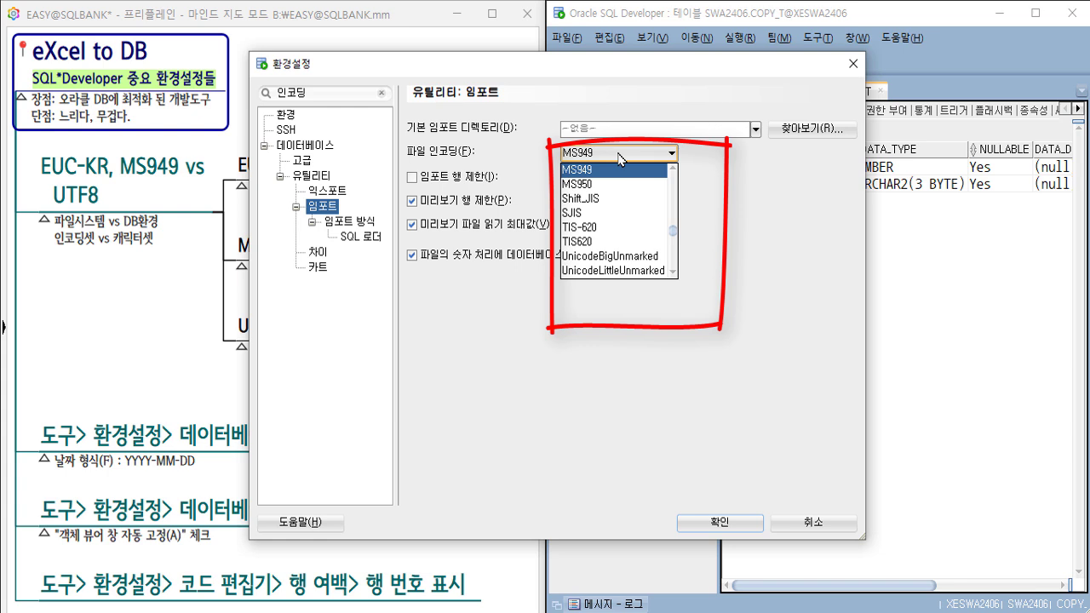
{"action": "left_click", "coordinate": [619, 154]}
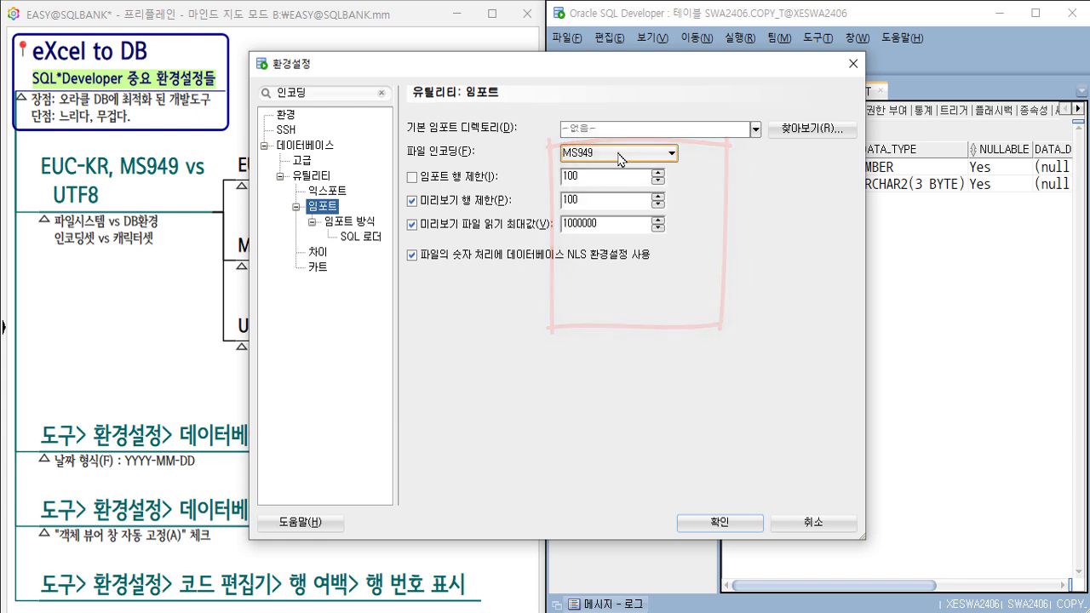
Check the encoding settings for the SQL 로더 import method and the 차이 utility.
{"action": "left_click", "coordinate": [364, 238]}
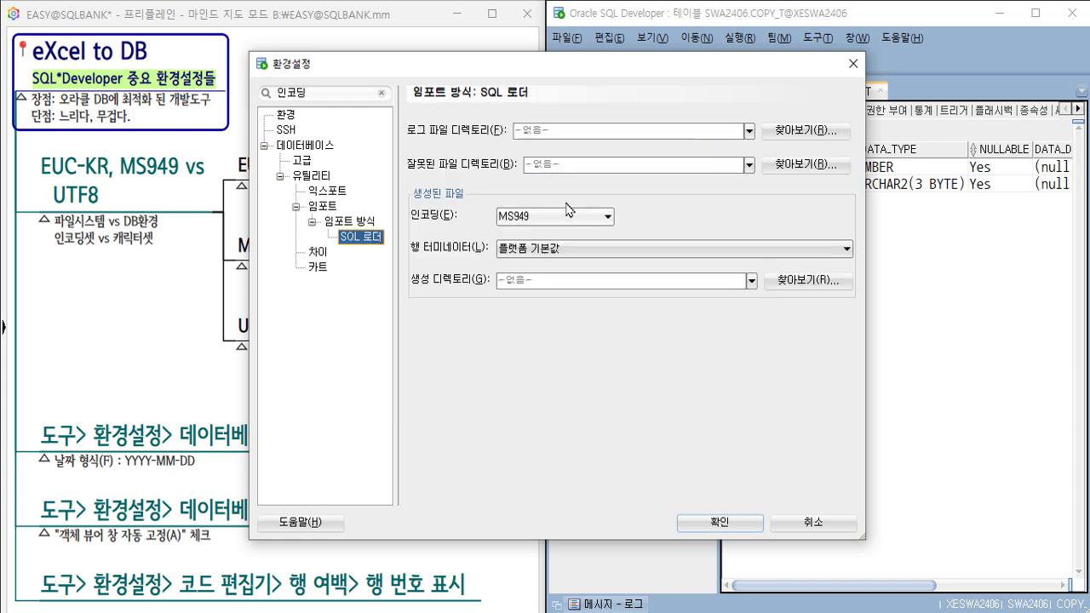
{"action": "left_click", "coordinate": [610, 219]}
{"action": "left_click", "coordinate": [610, 218]}
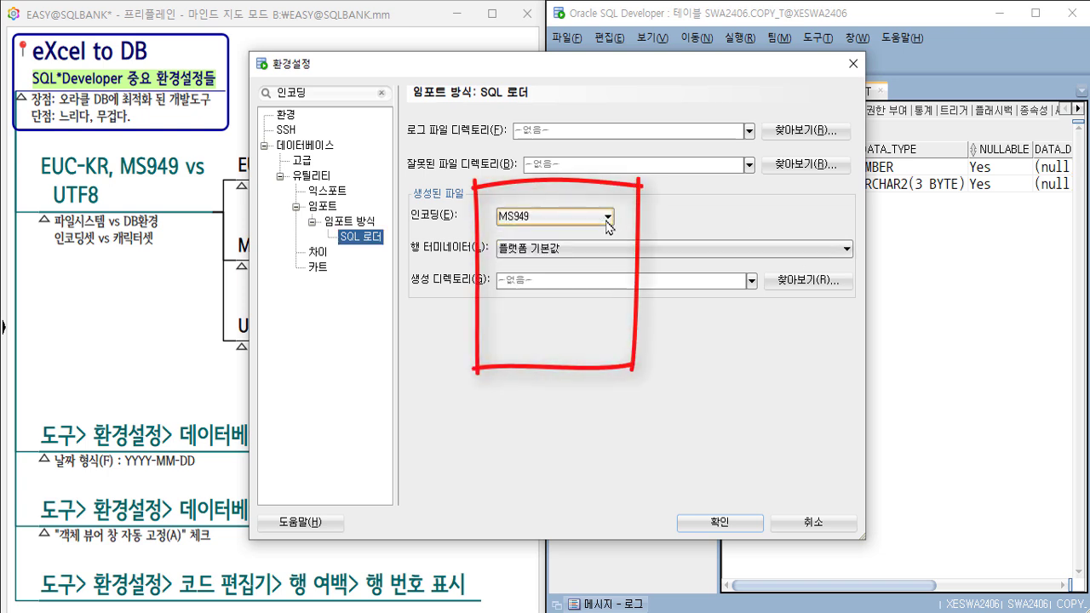
{"action": "left_click", "coordinate": [318, 253]}
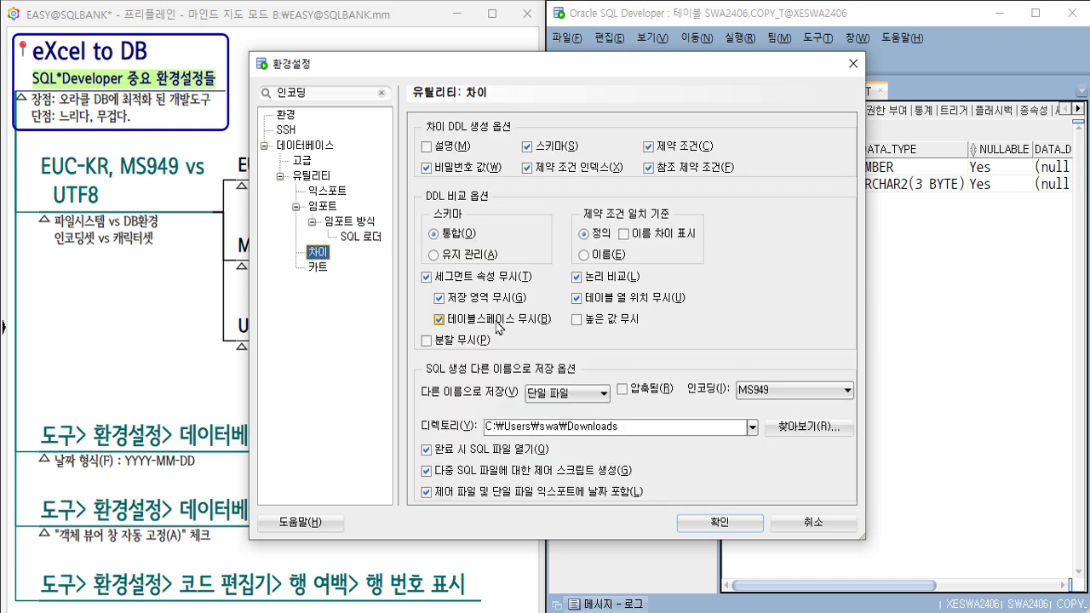
{"action": "left_click", "coordinate": [798, 392]}
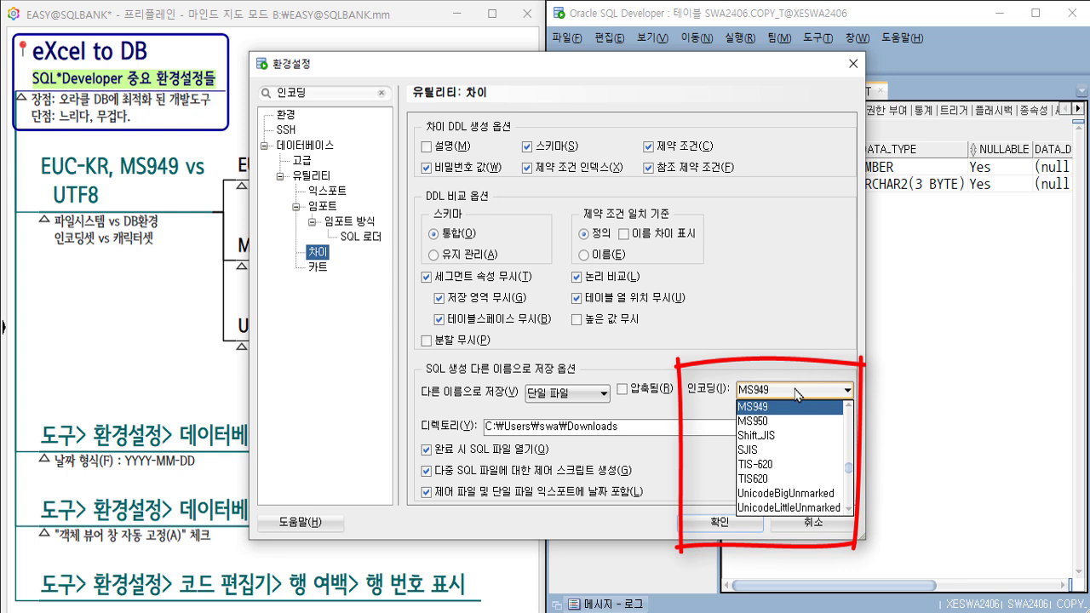
{"action": "left_click", "coordinate": [798, 392]}
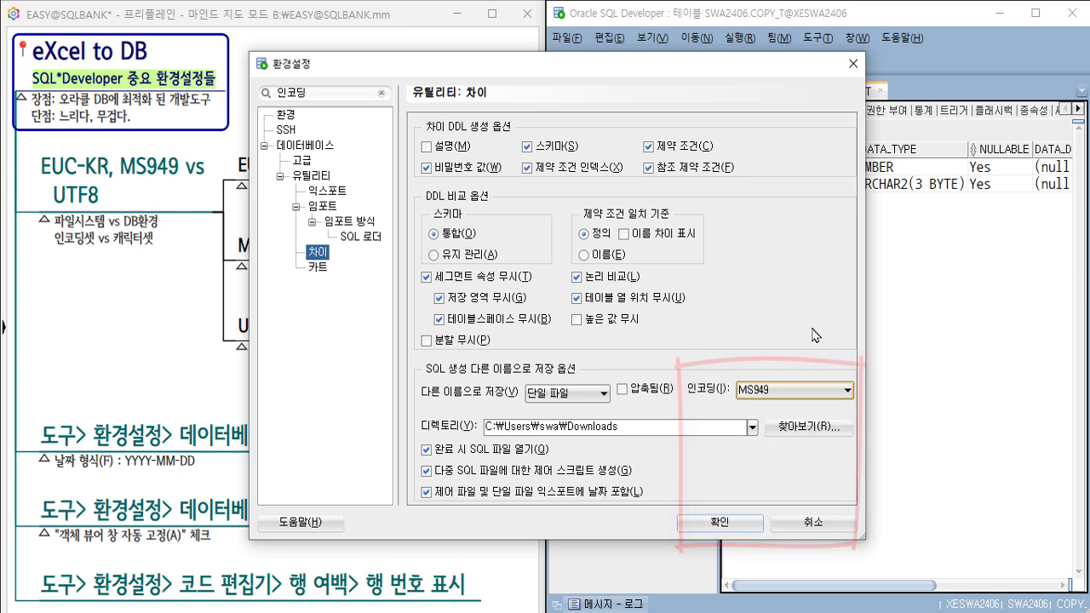